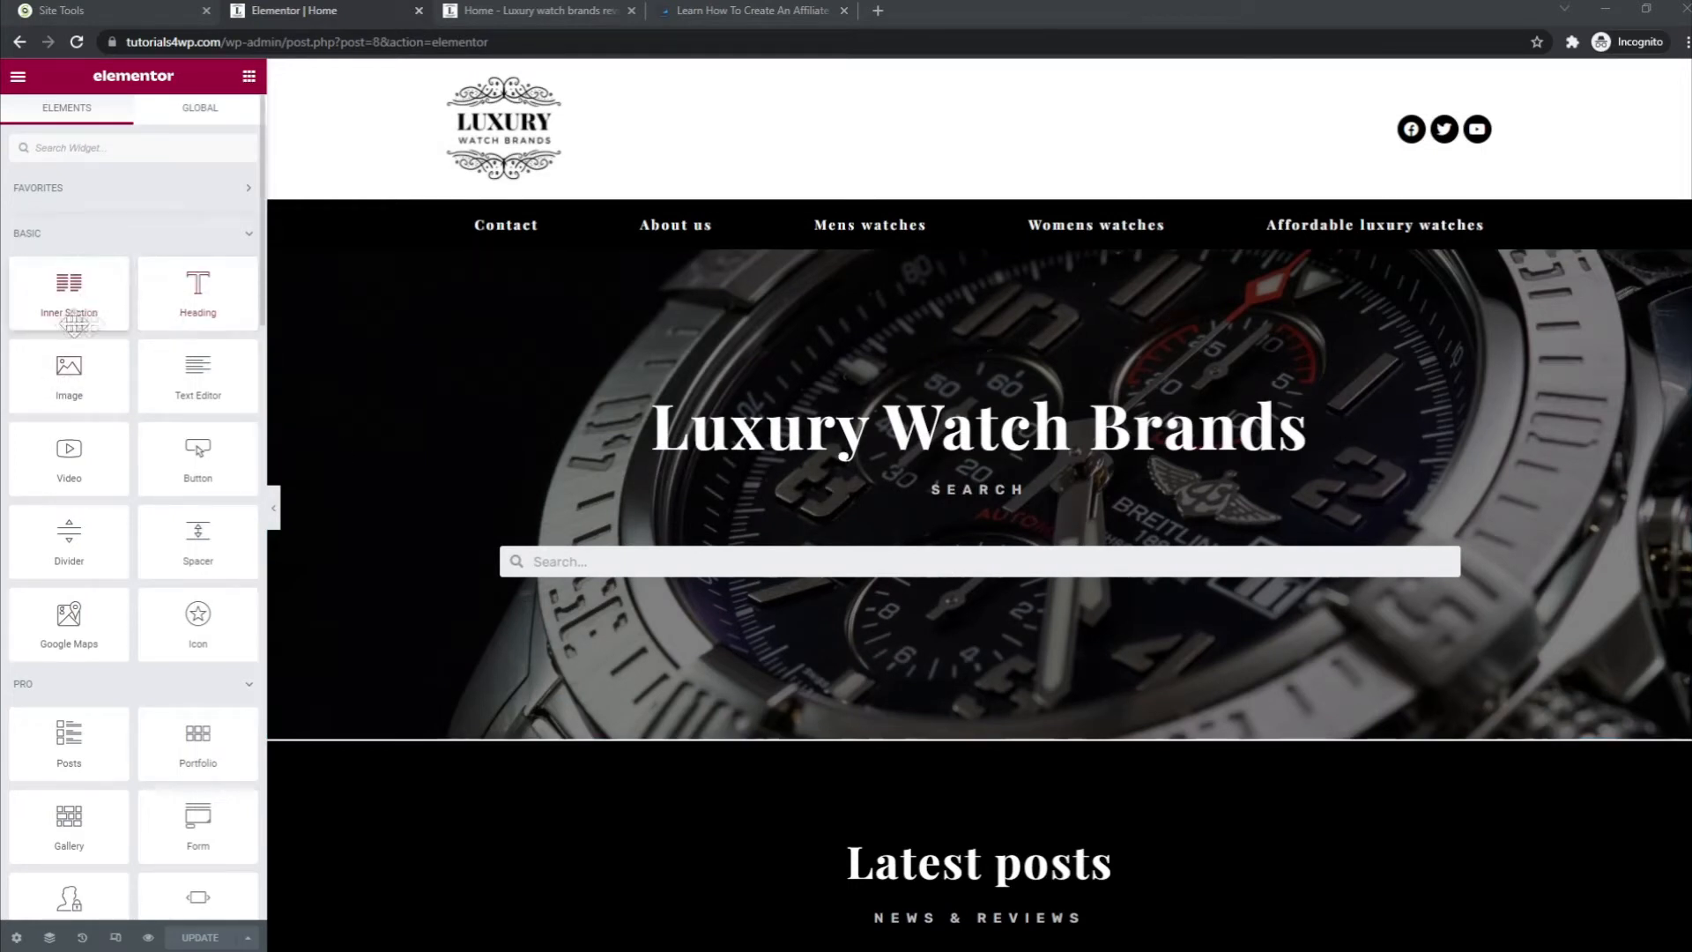
Step: Add a spacer between the SEARCH subheading and the search form and set its space to 151 px
scroll(187, 356, "down", 1)
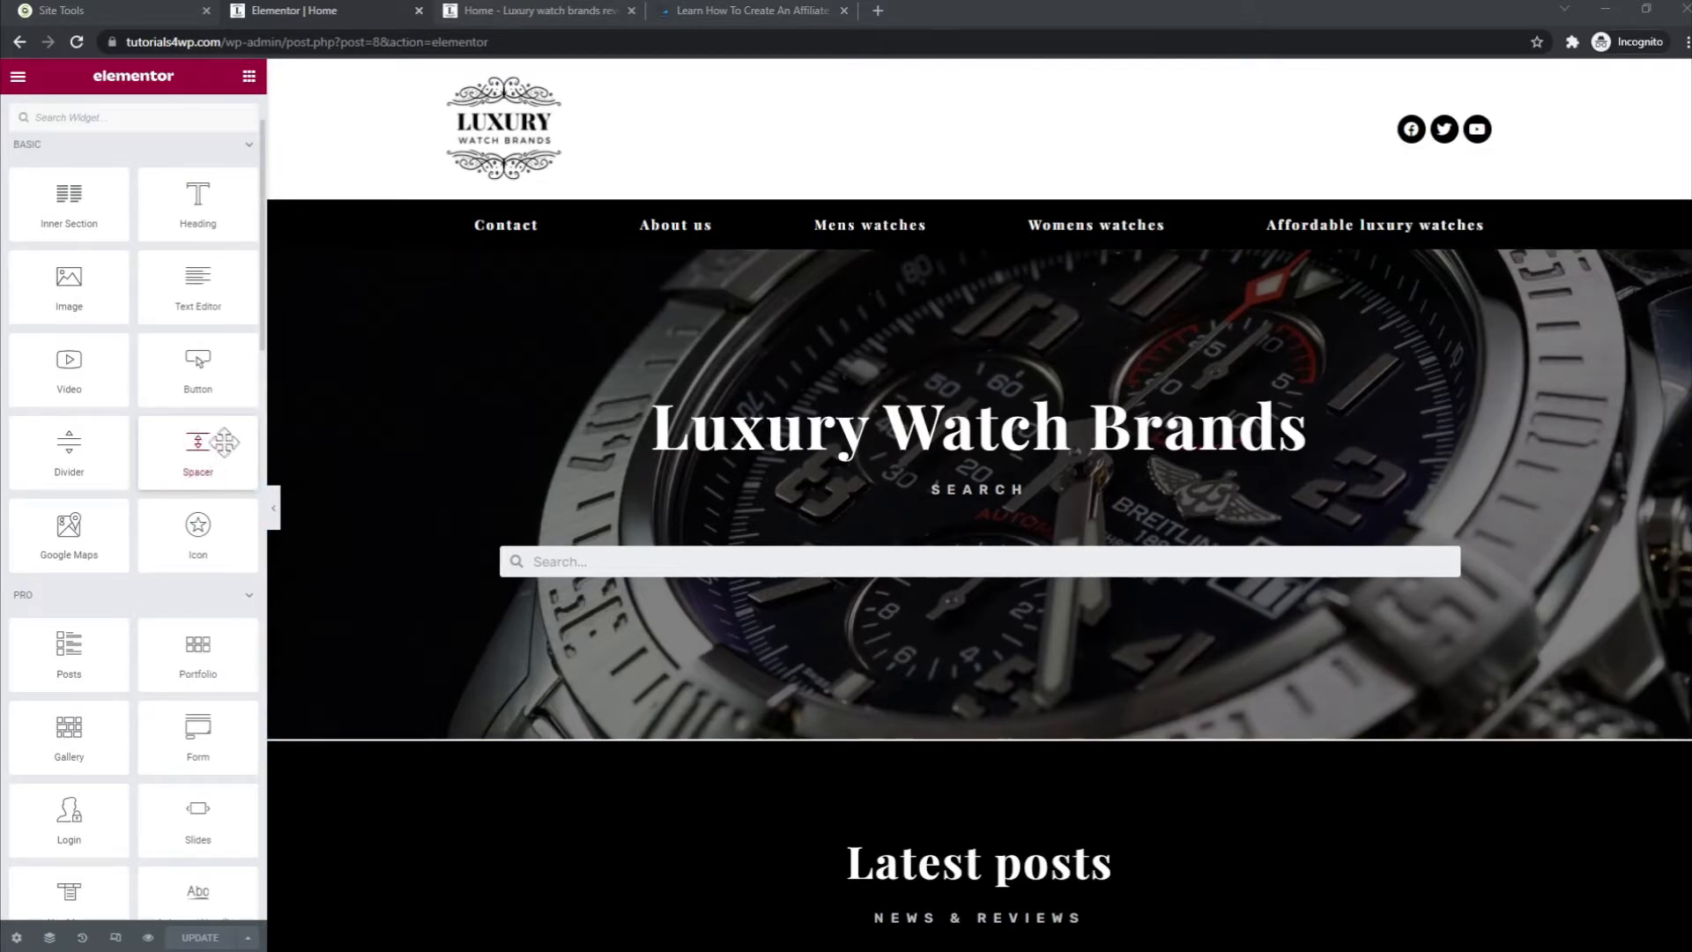
left_click_drag(163, 442, 912, 494)
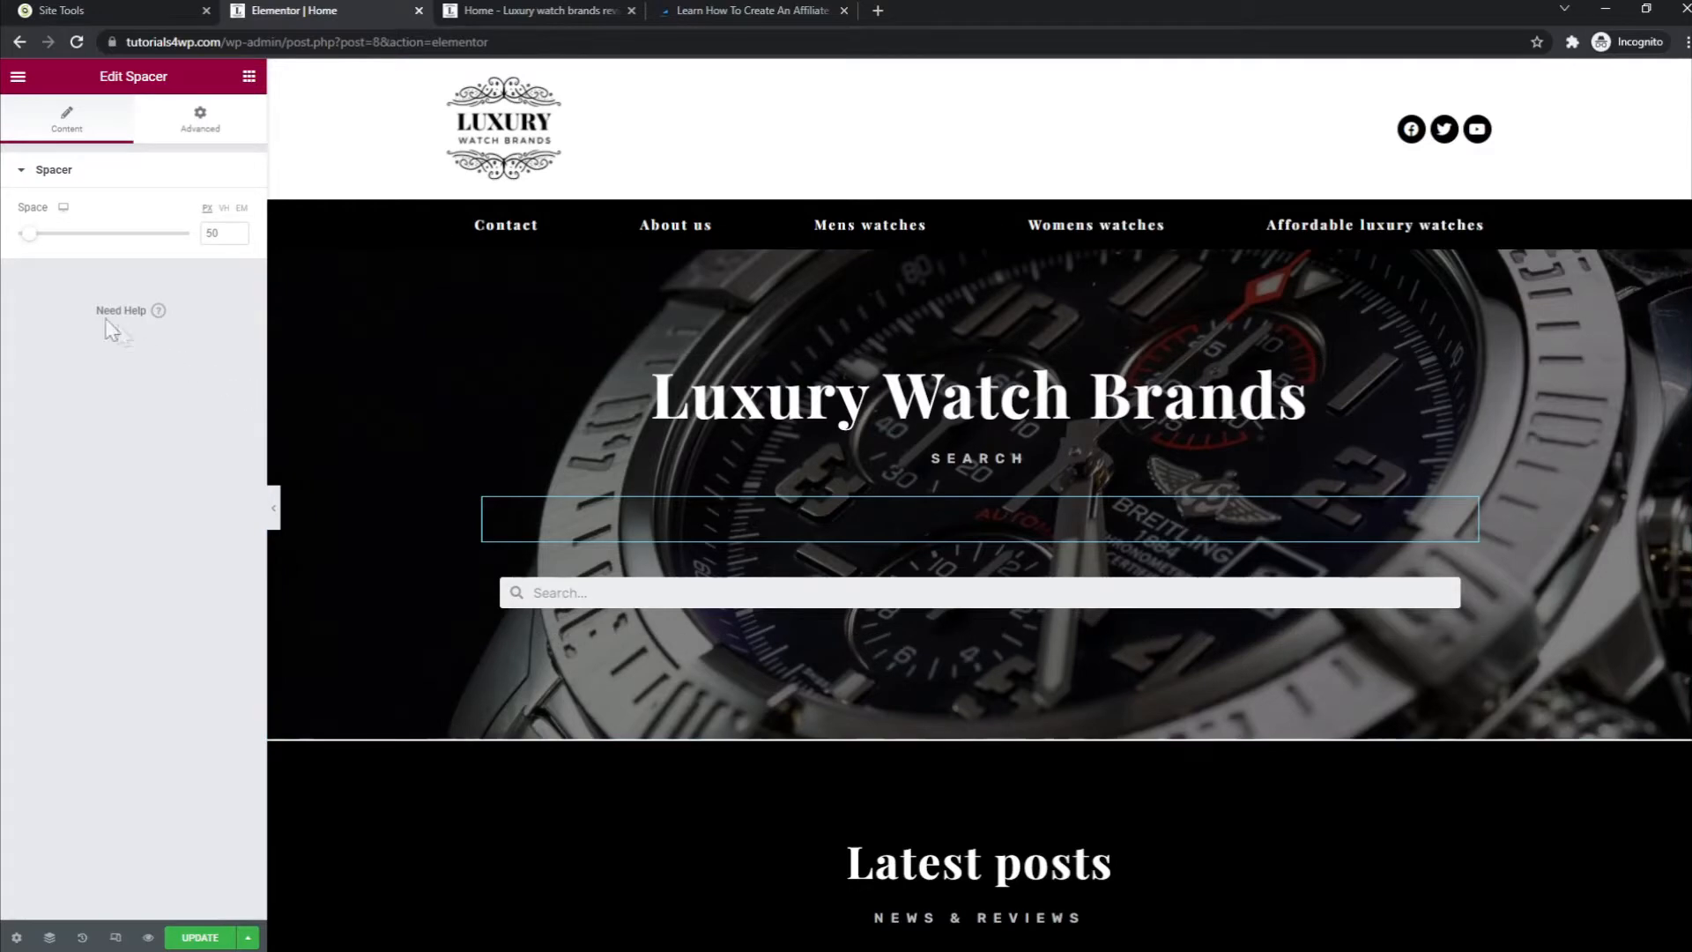
left_click_drag(33, 234, 64, 301)
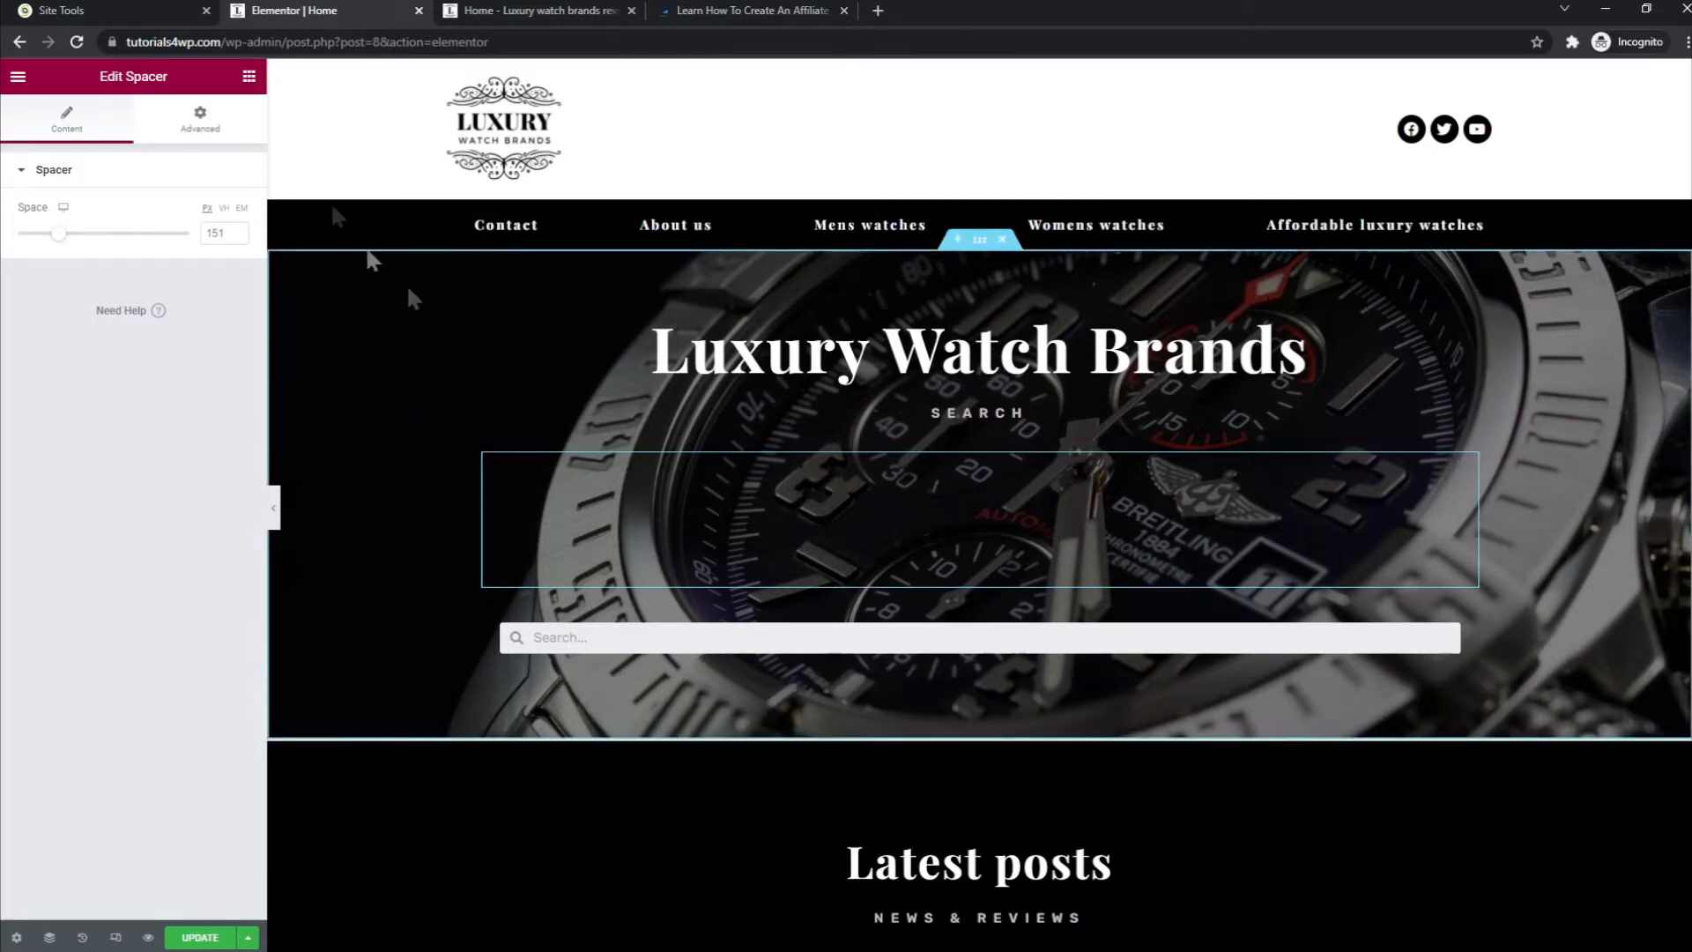
left_click(247, 76)
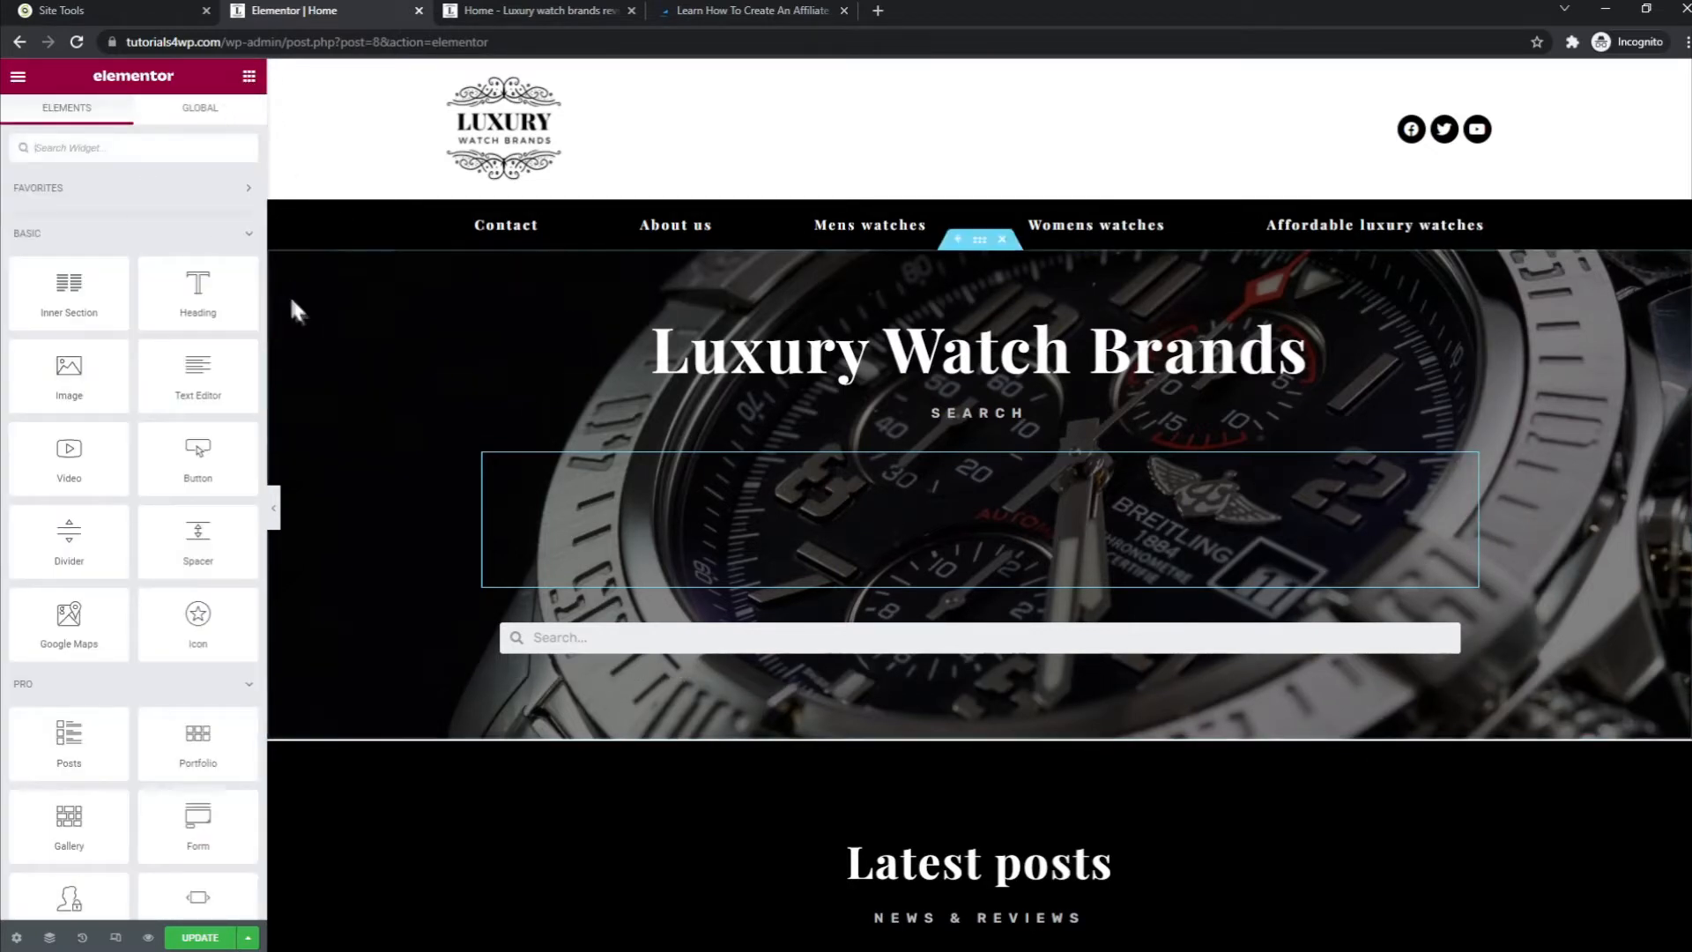
scroll(197, 449, "down", 10)
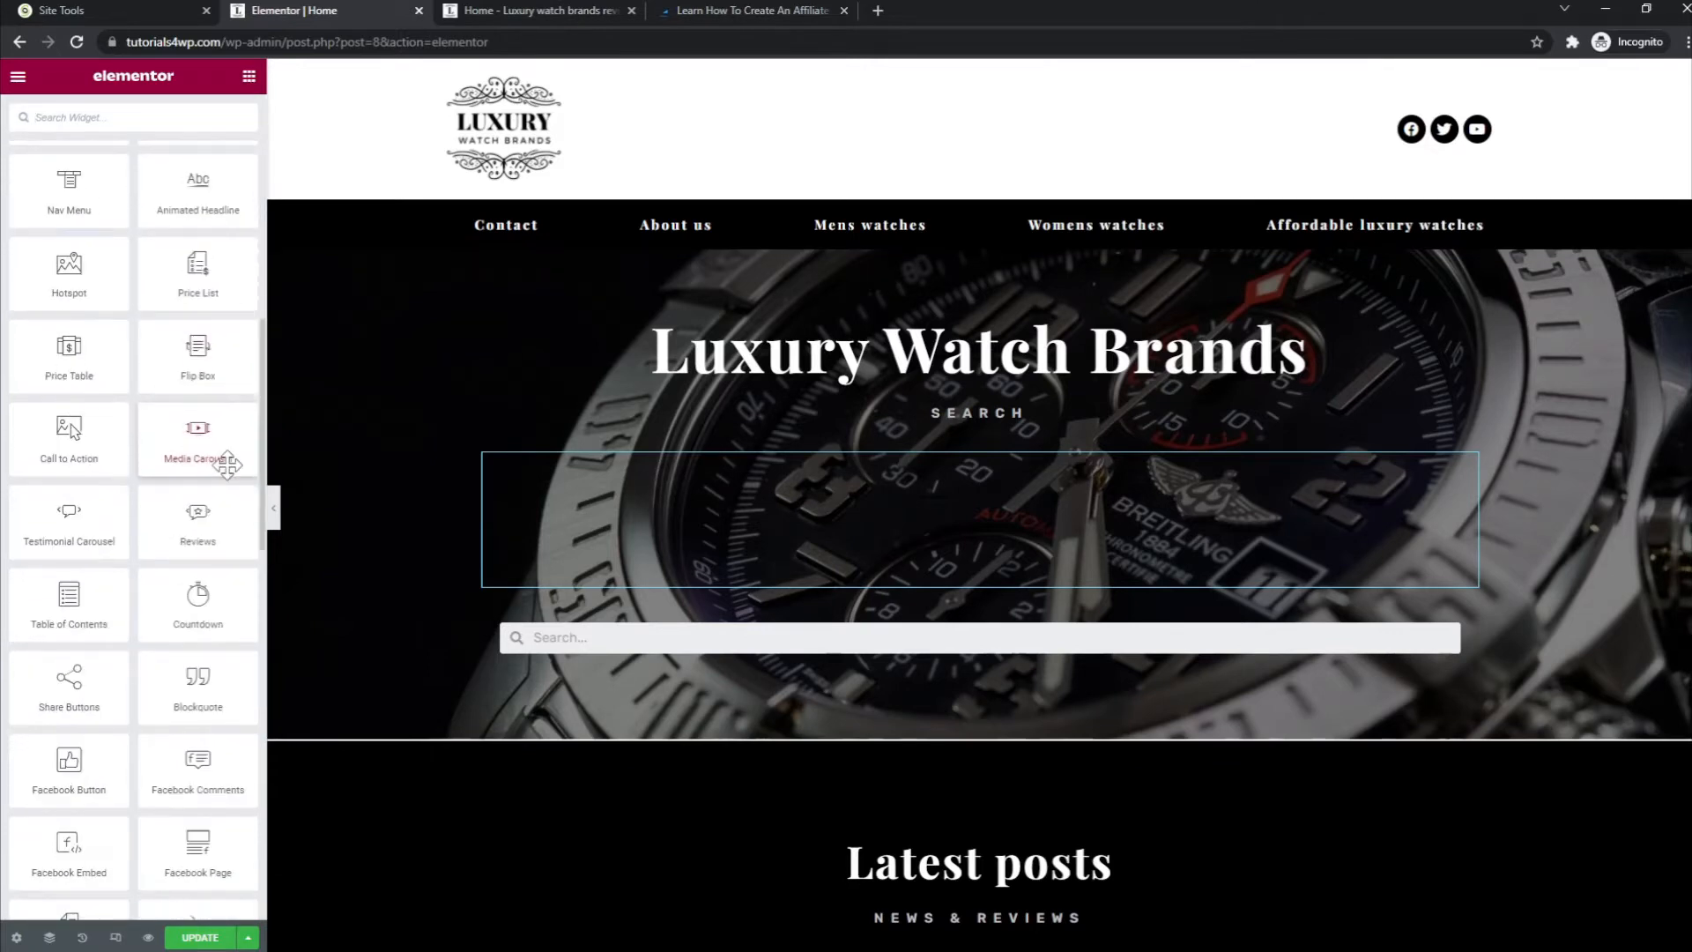
scroll(132, 494, "up", 7)
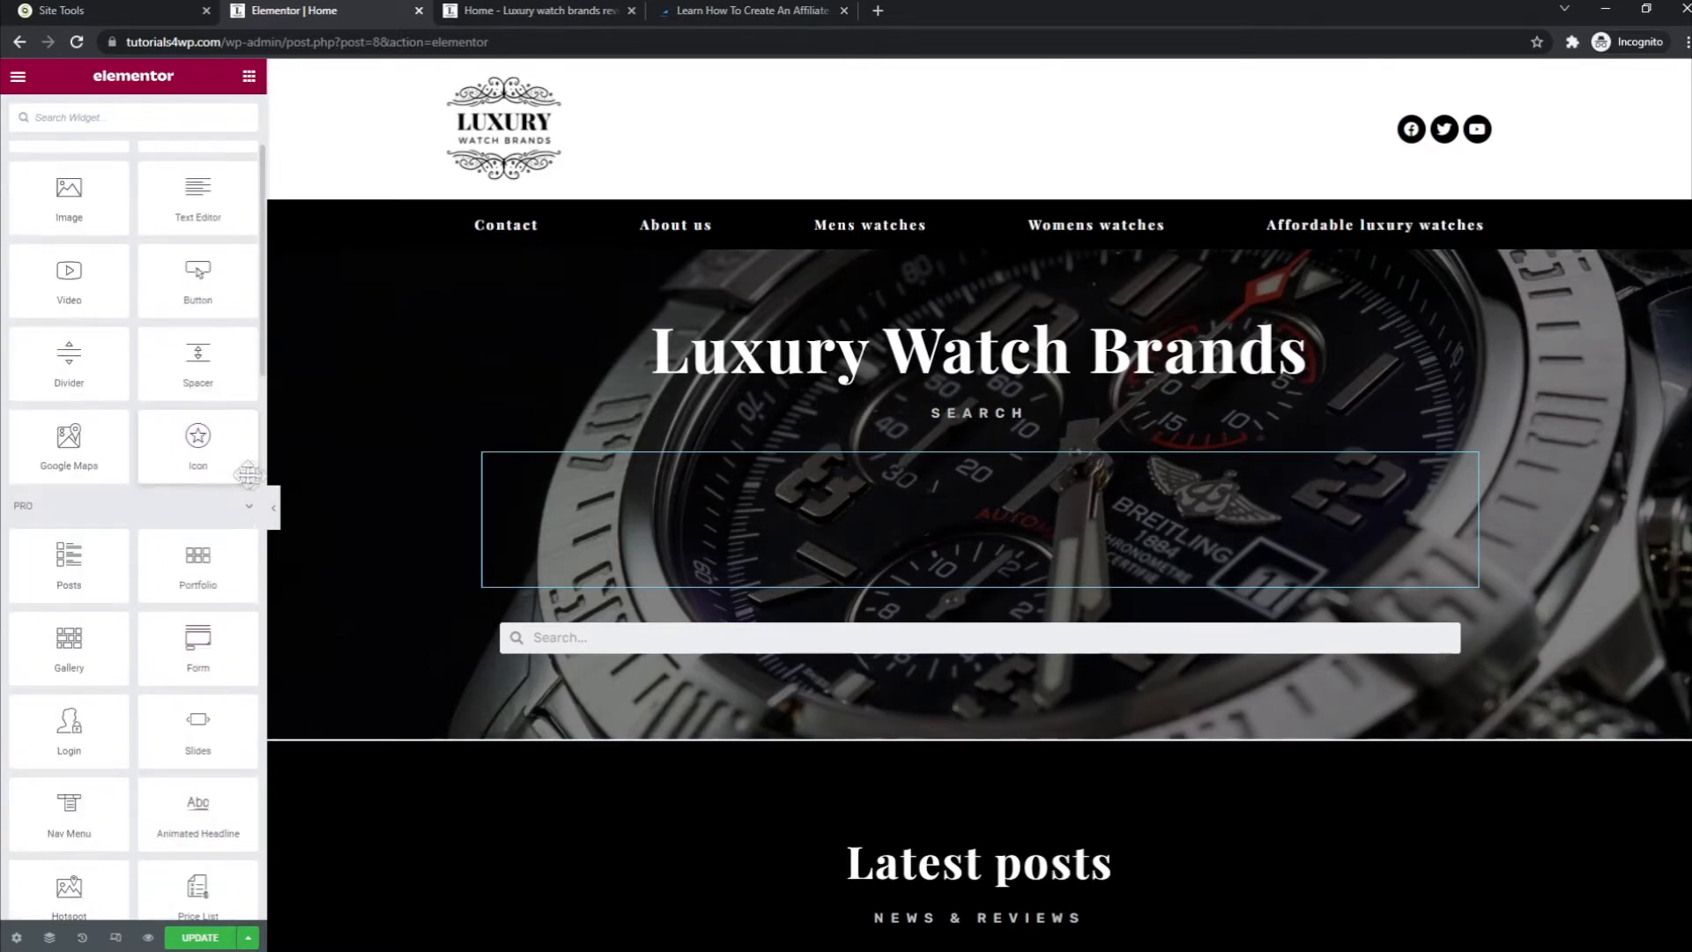
left_click(688, 512)
left_click(249, 78)
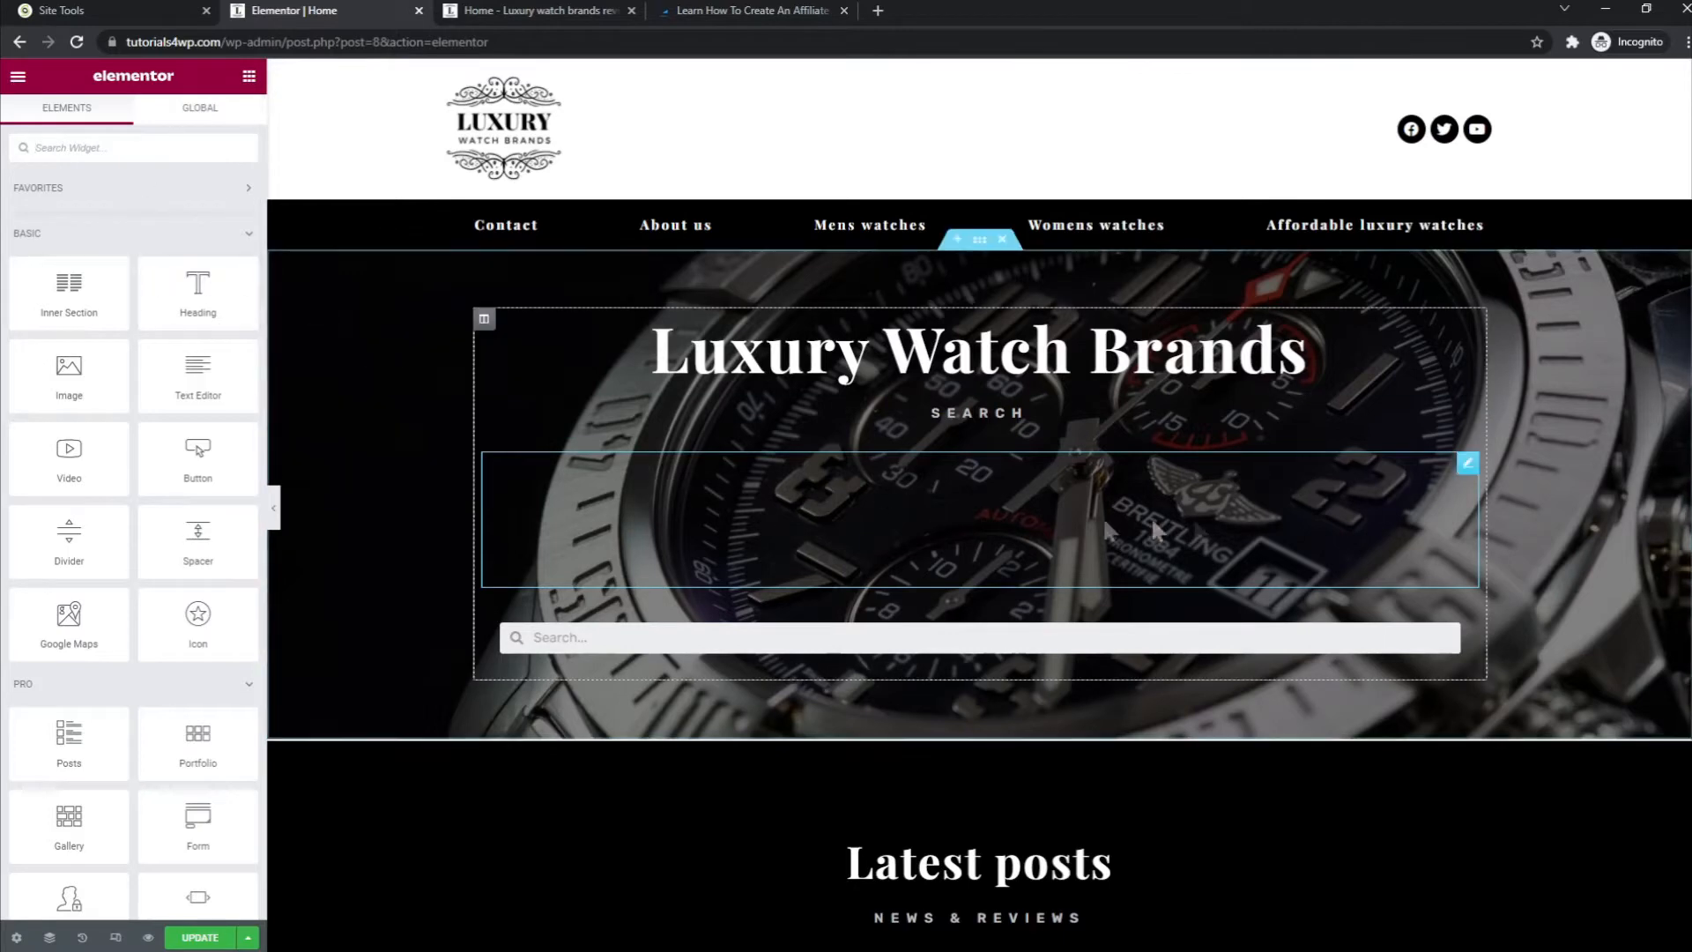
Step: Reduce the space of the spacer above the search form to 87 px and delete the spacer
left_click(1468, 467)
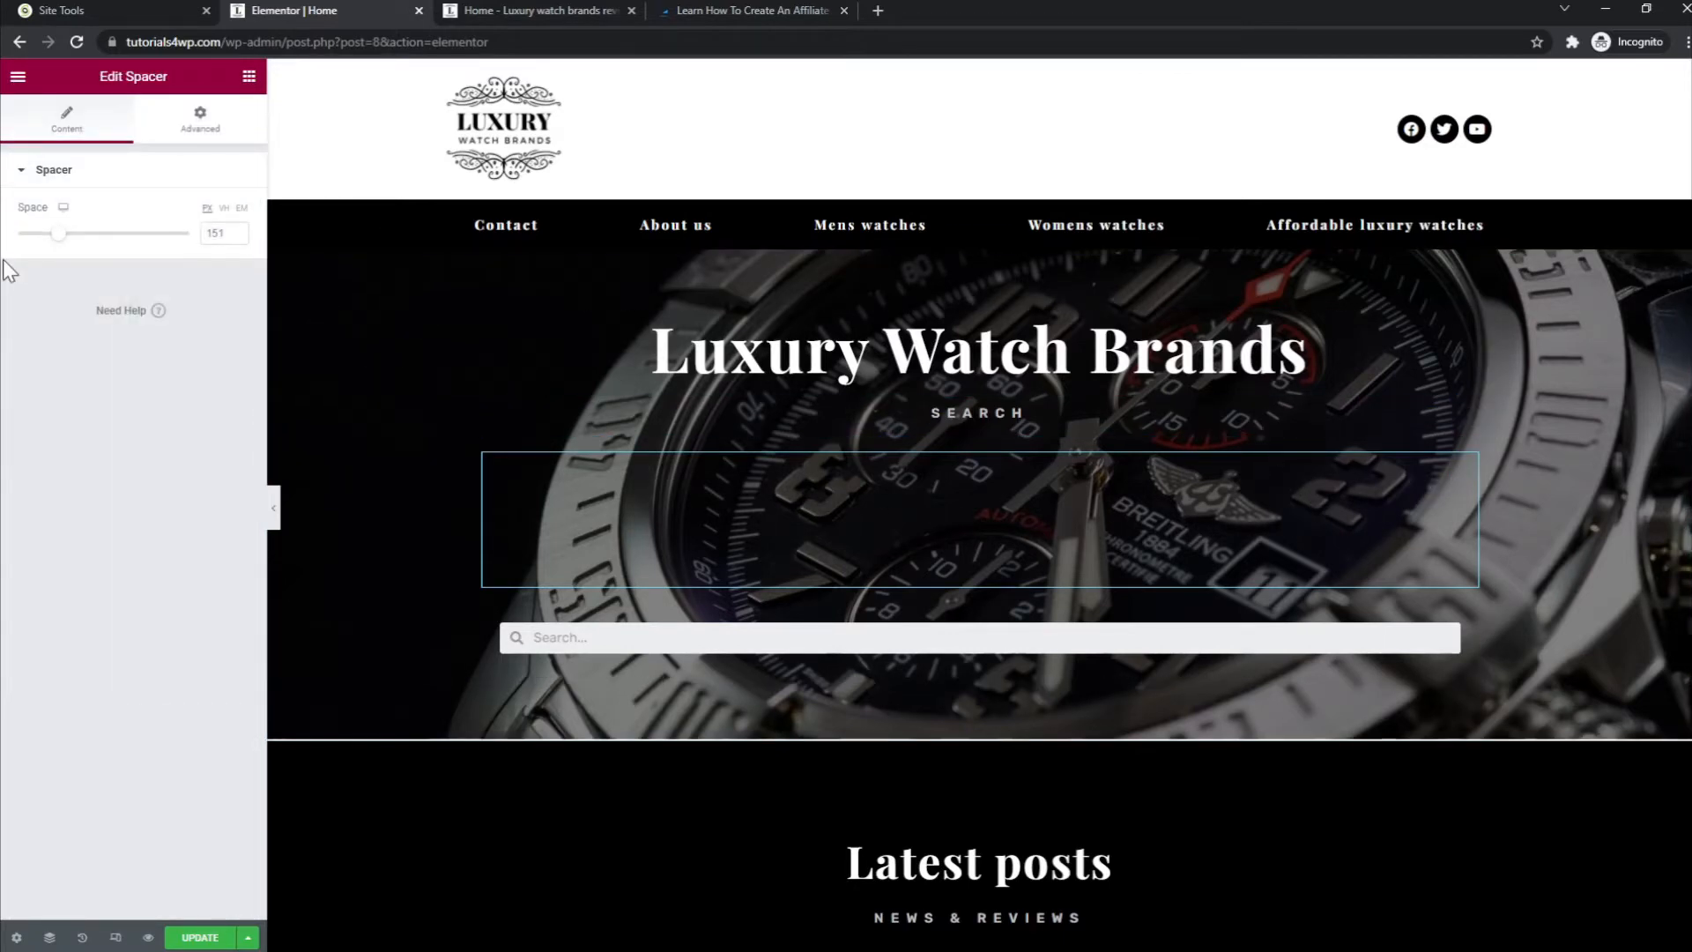
mouse_move(56, 235)
left_mouse_down()
mouse_move(94, 234)
mouse_move(30, 234)
mouse_move(44, 247)
left_mouse_up()
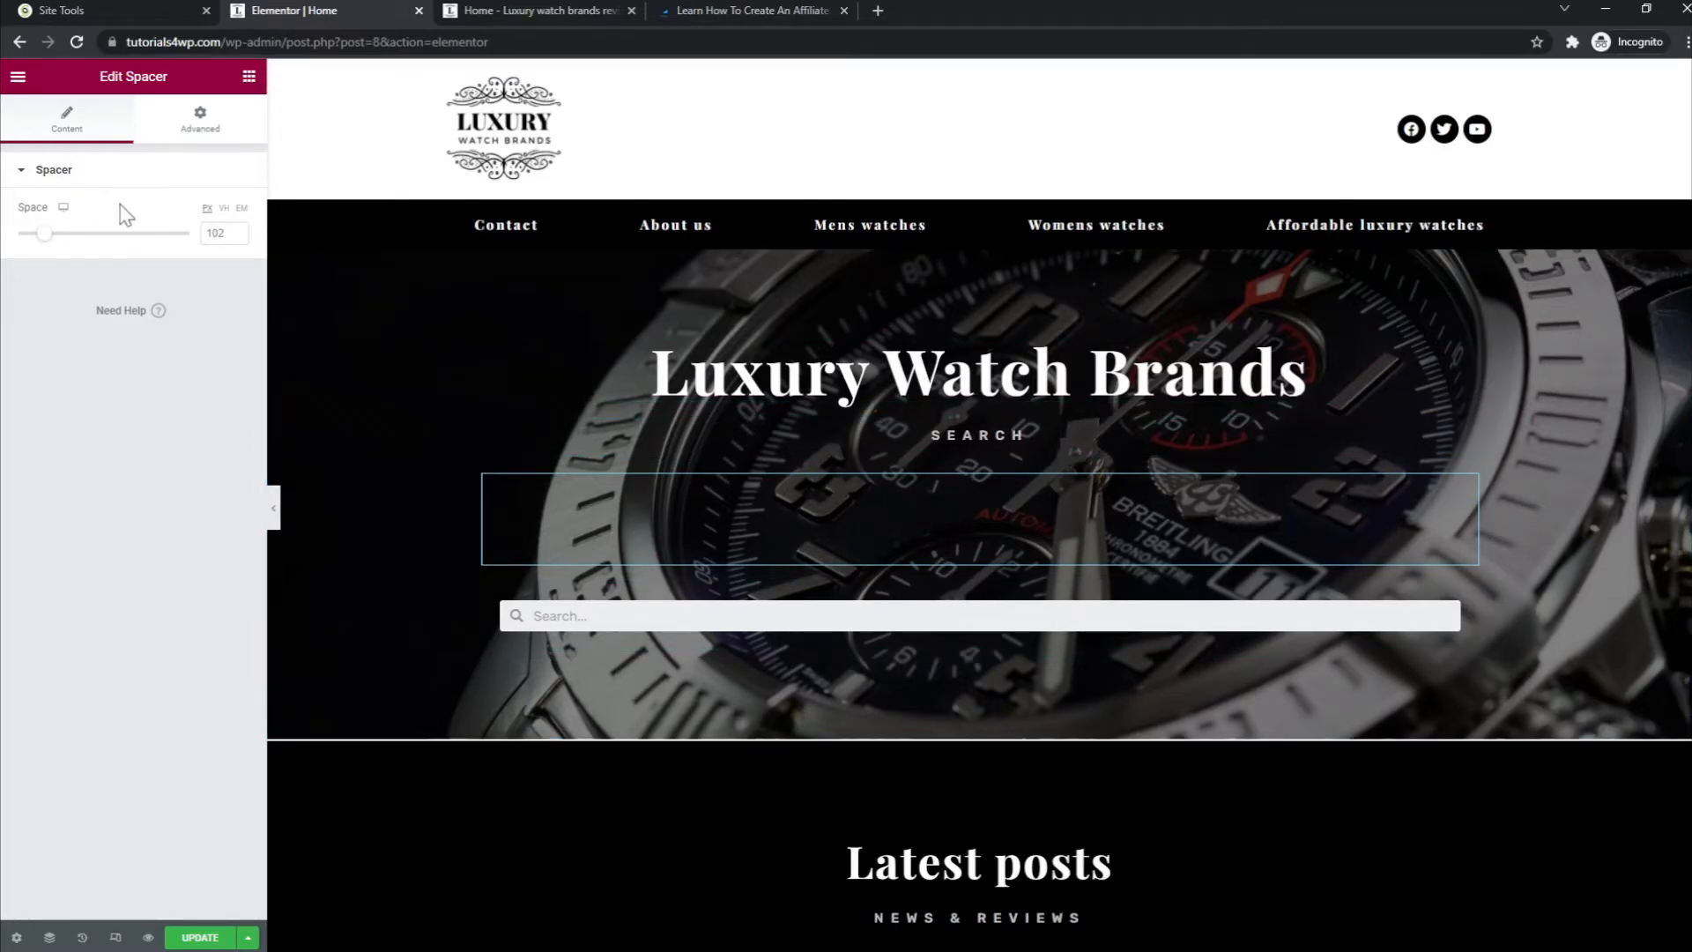
mouse_move(40, 234)
left_mouse_down()
mouse_move(19, 238)
mouse_move(96, 258)
mouse_move(39, 251)
left_mouse_up()
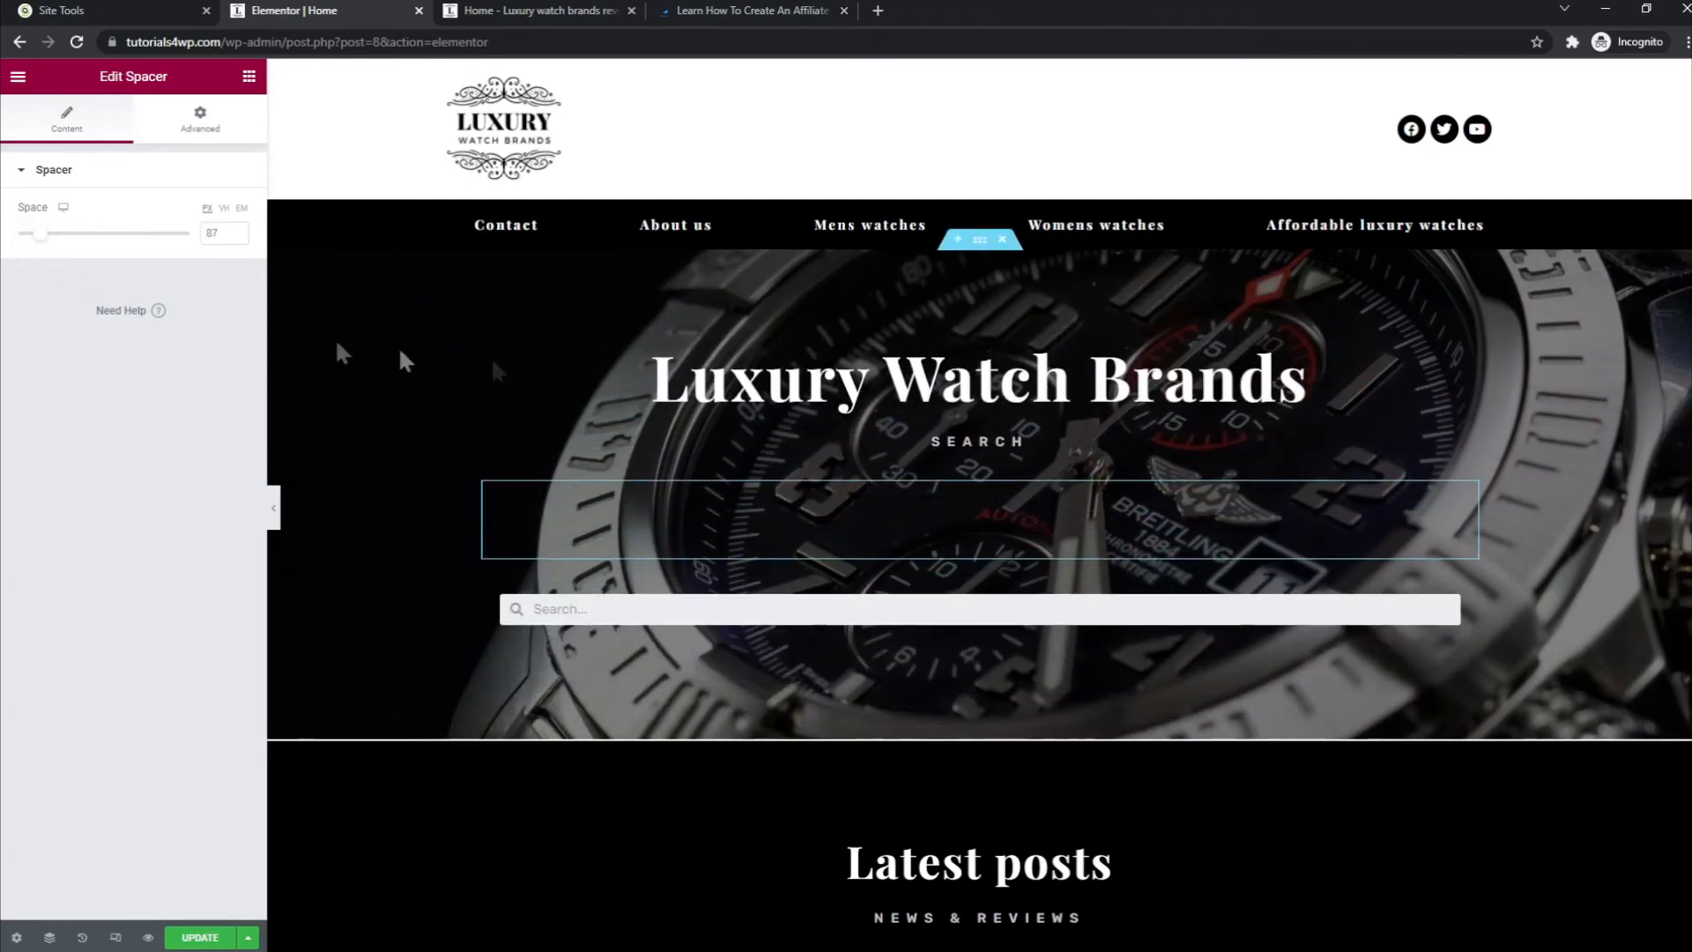
right_click(1034, 516)
left_click(1101, 771)
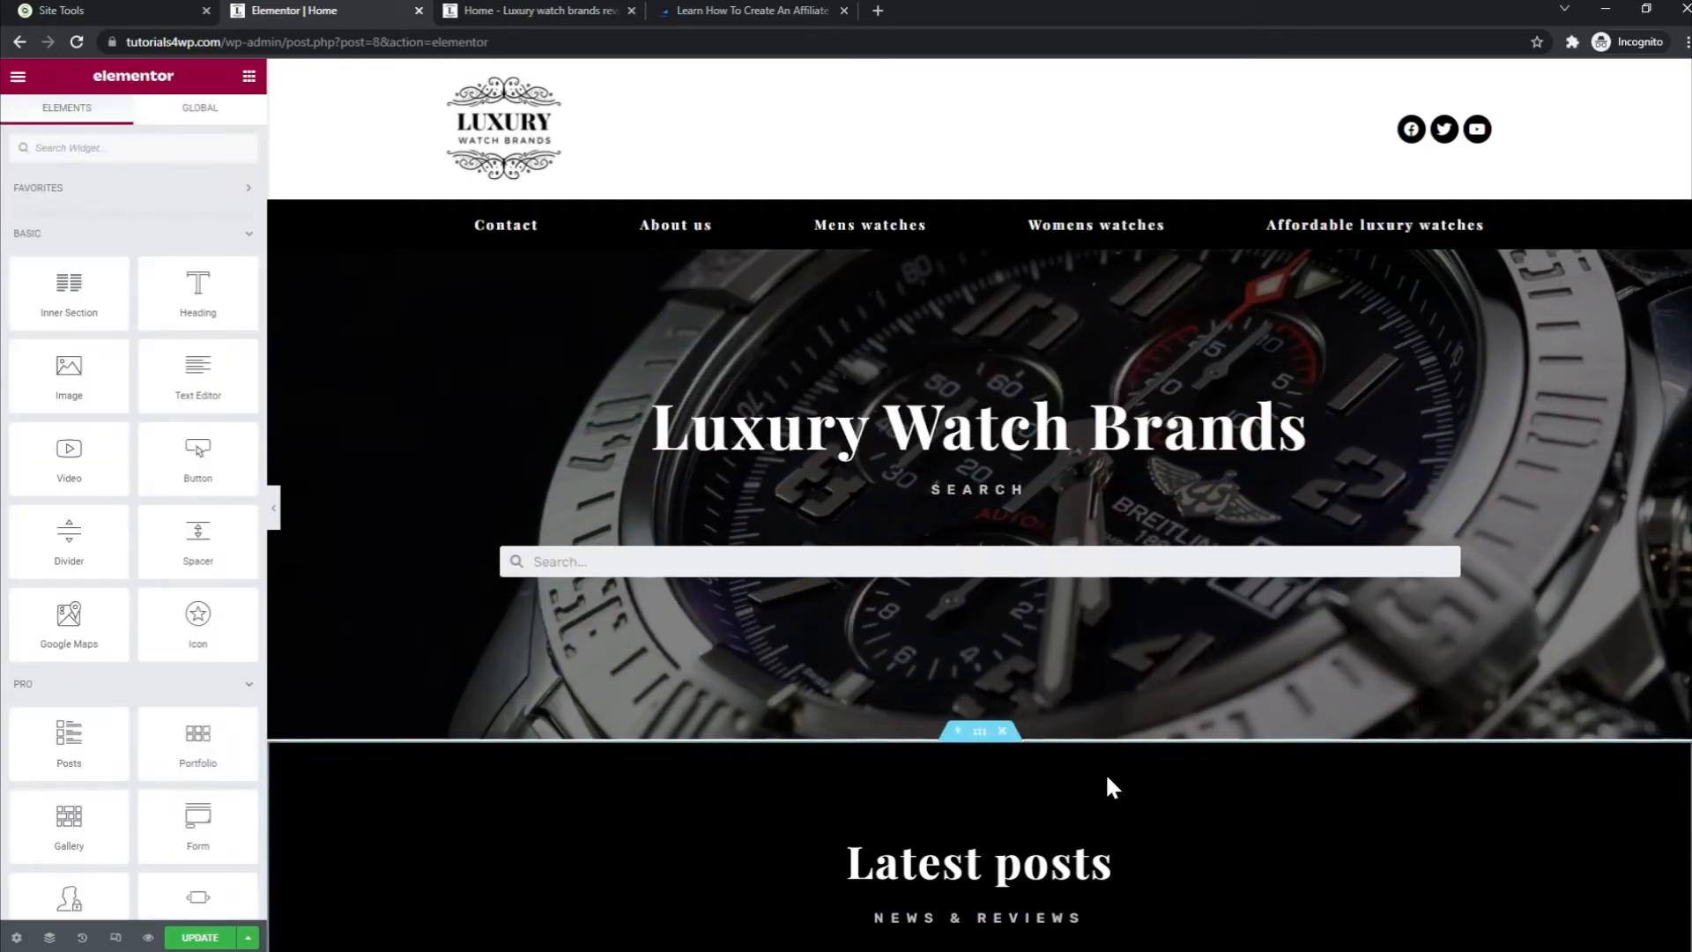
Step: Try a linked margin of 200 px on all four sides of the search form in its advanced settings
left_click(952, 538)
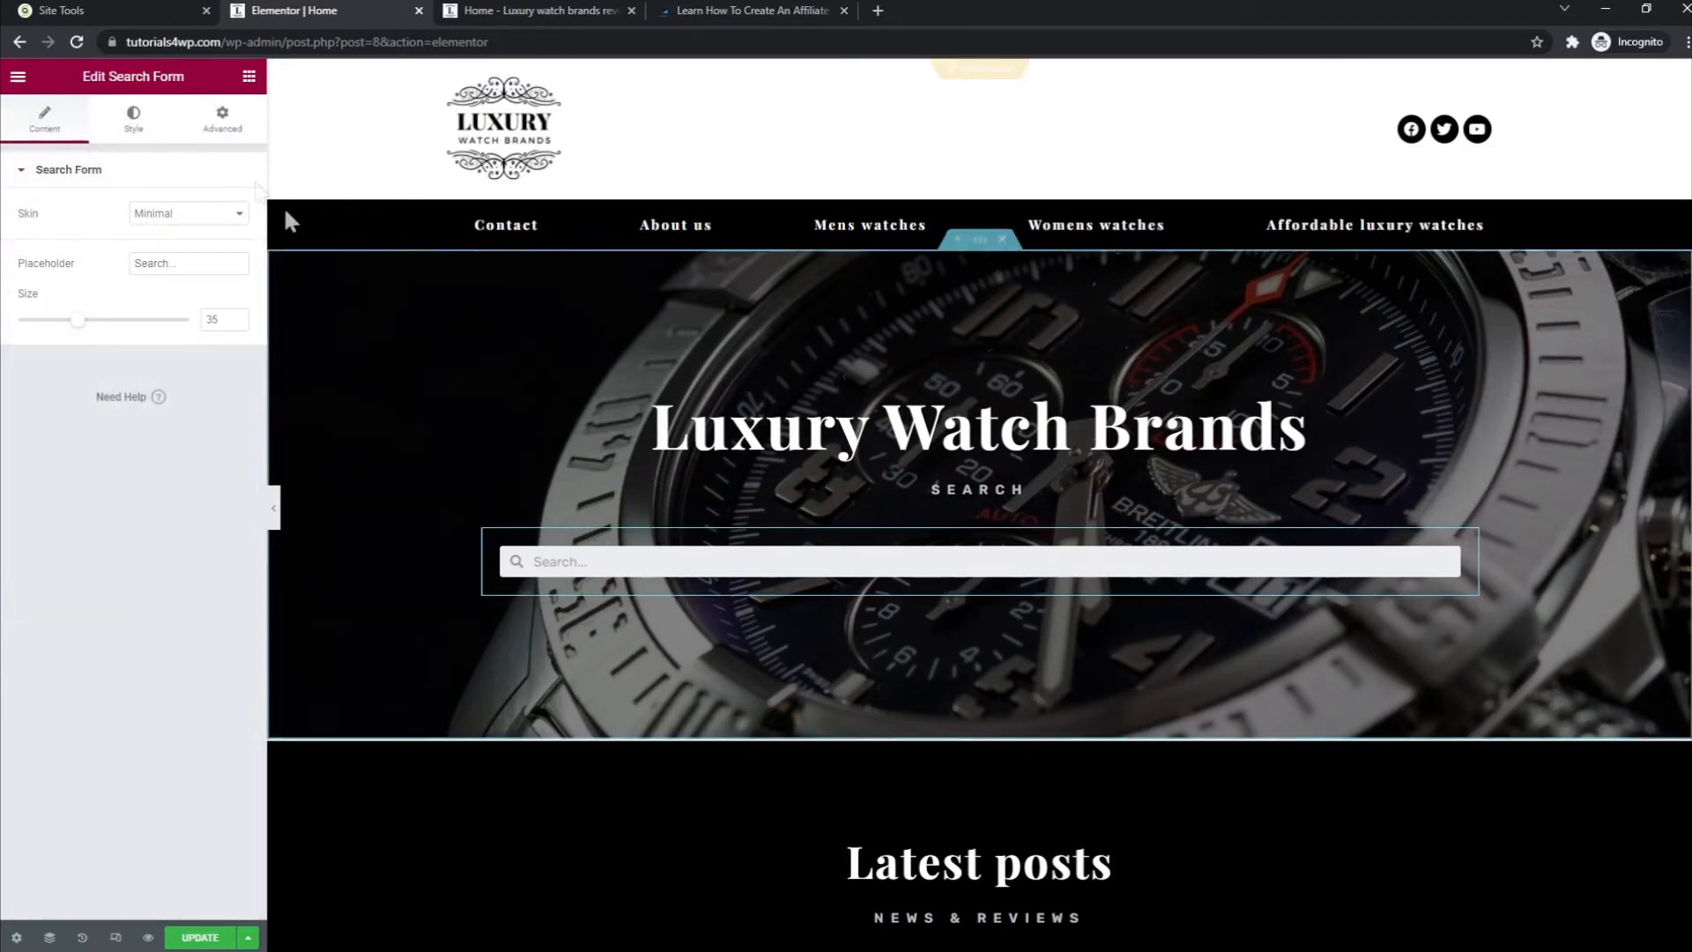
left_click(228, 129)
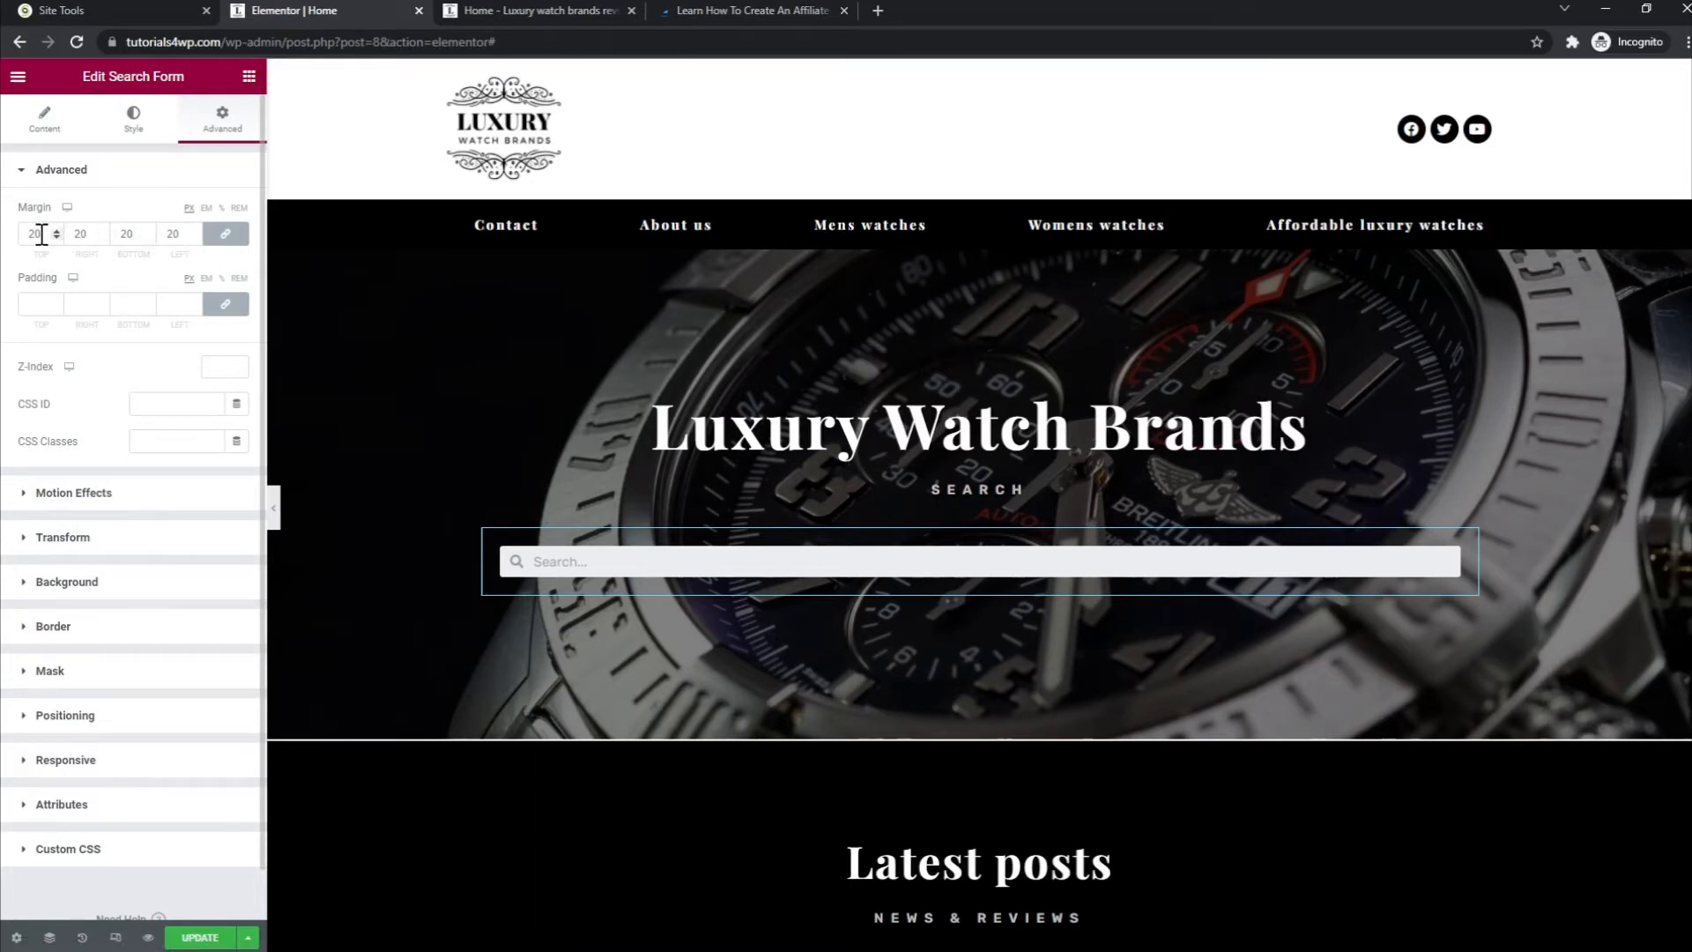
left_click_drag(36, 234, 7, 230)
key("BackSpace")
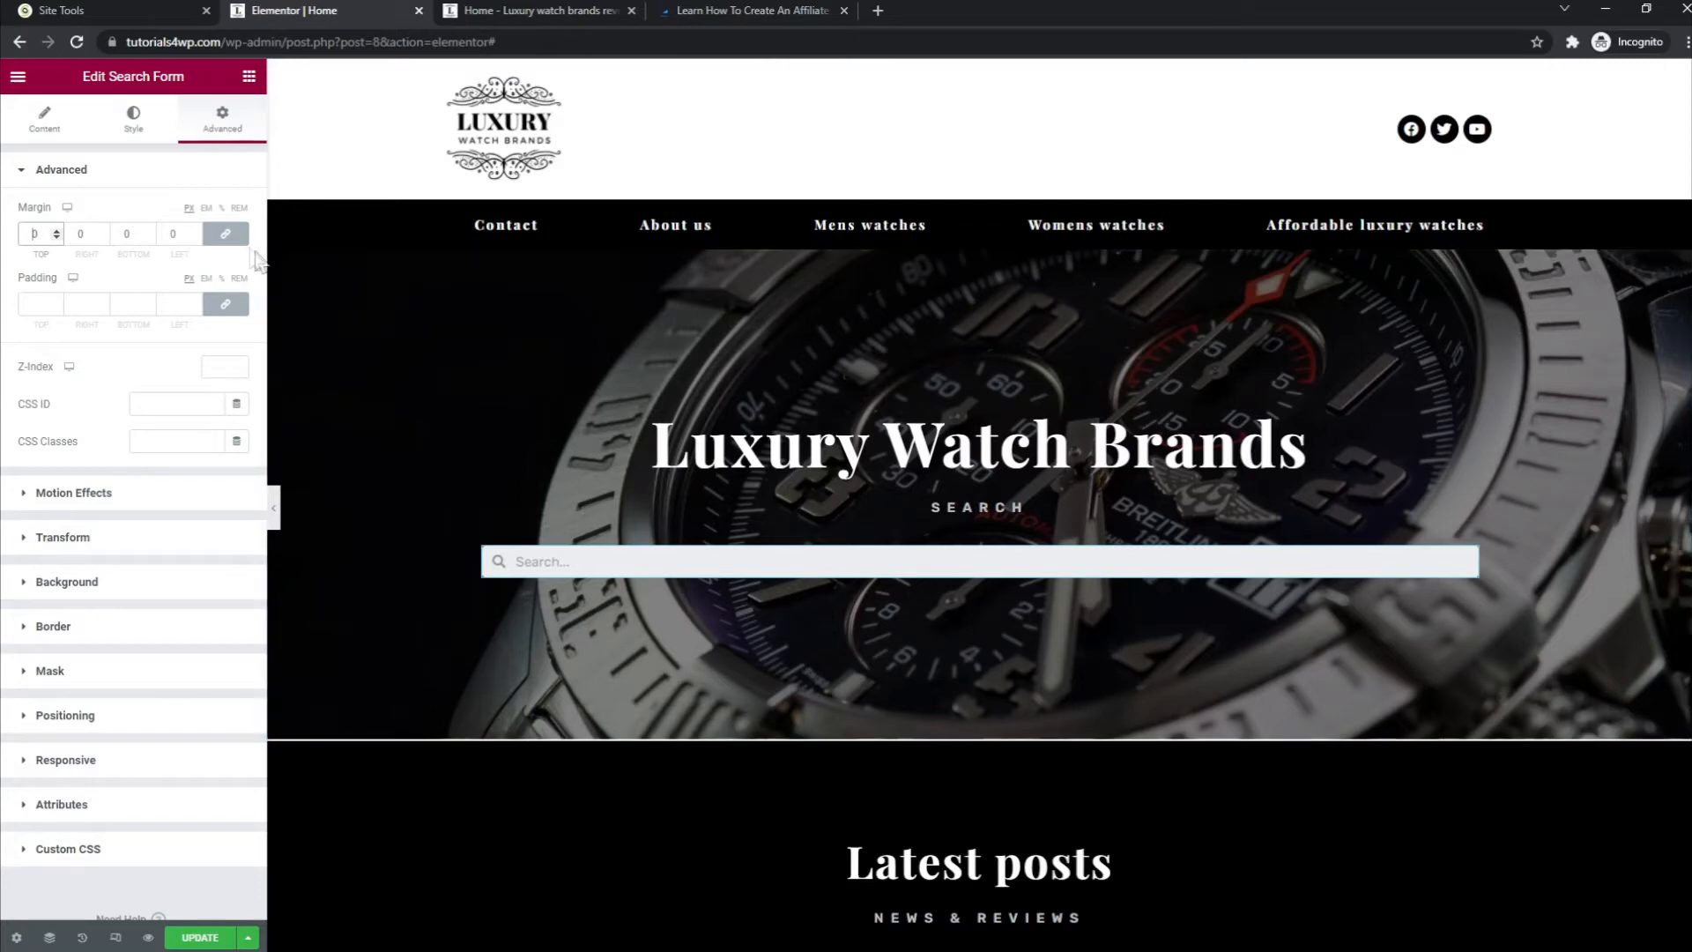
type("200")
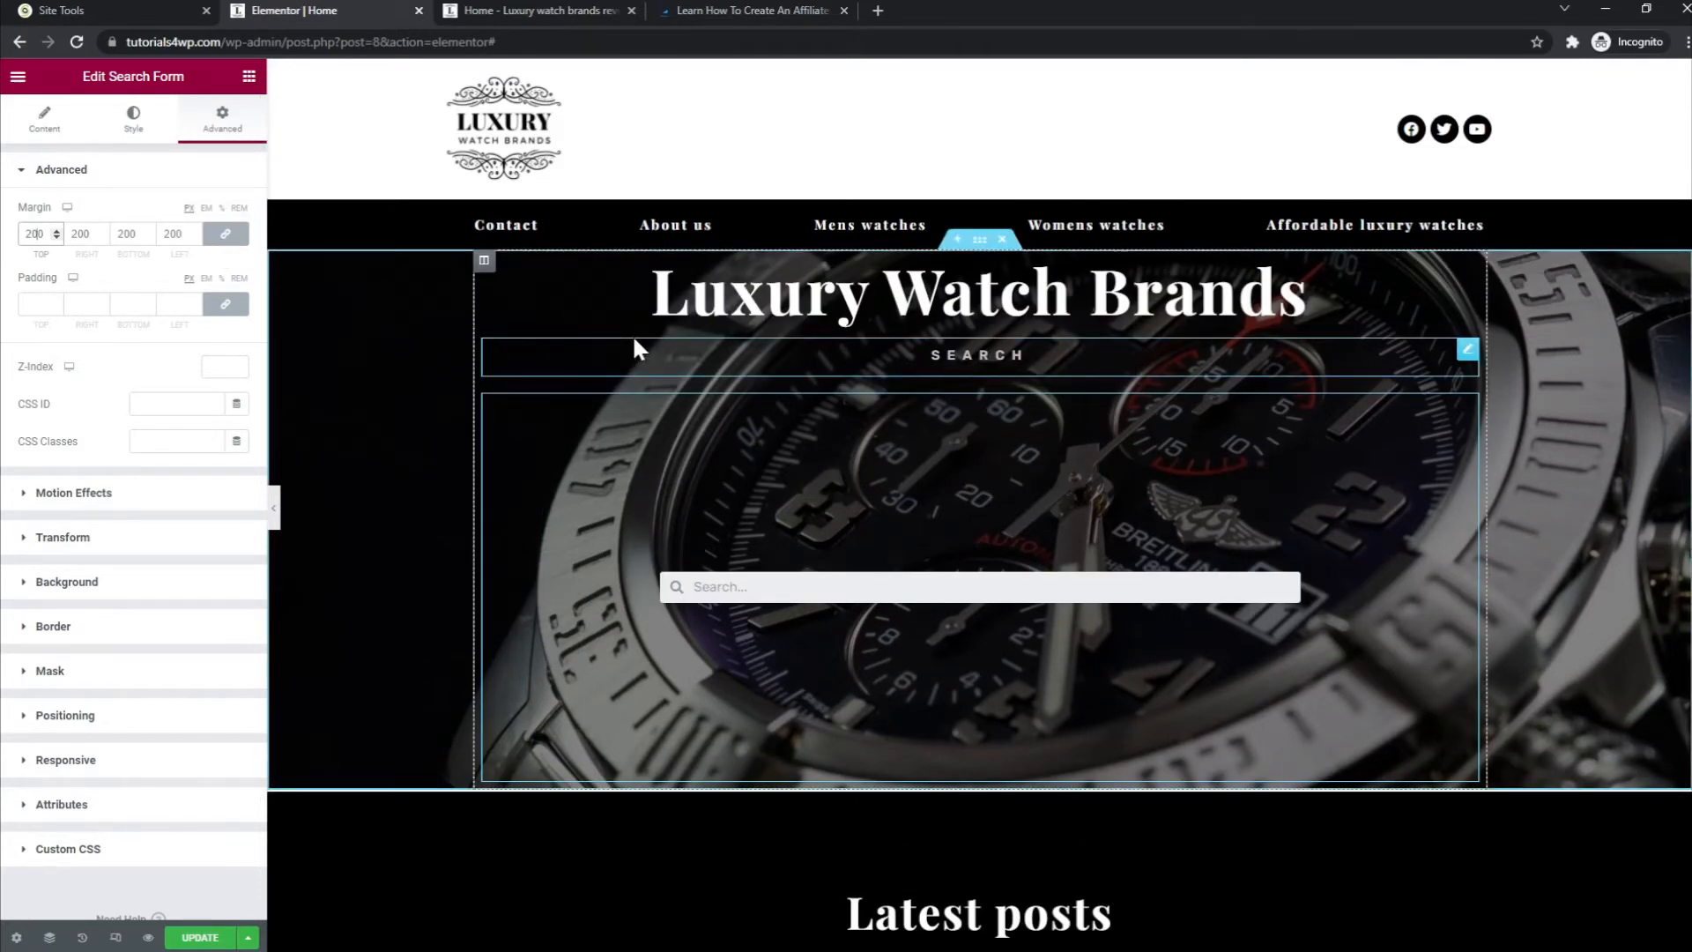
Step: Try a linked search form margin of 40 px on all sides and restore it to 20 px
key("BackSpace")
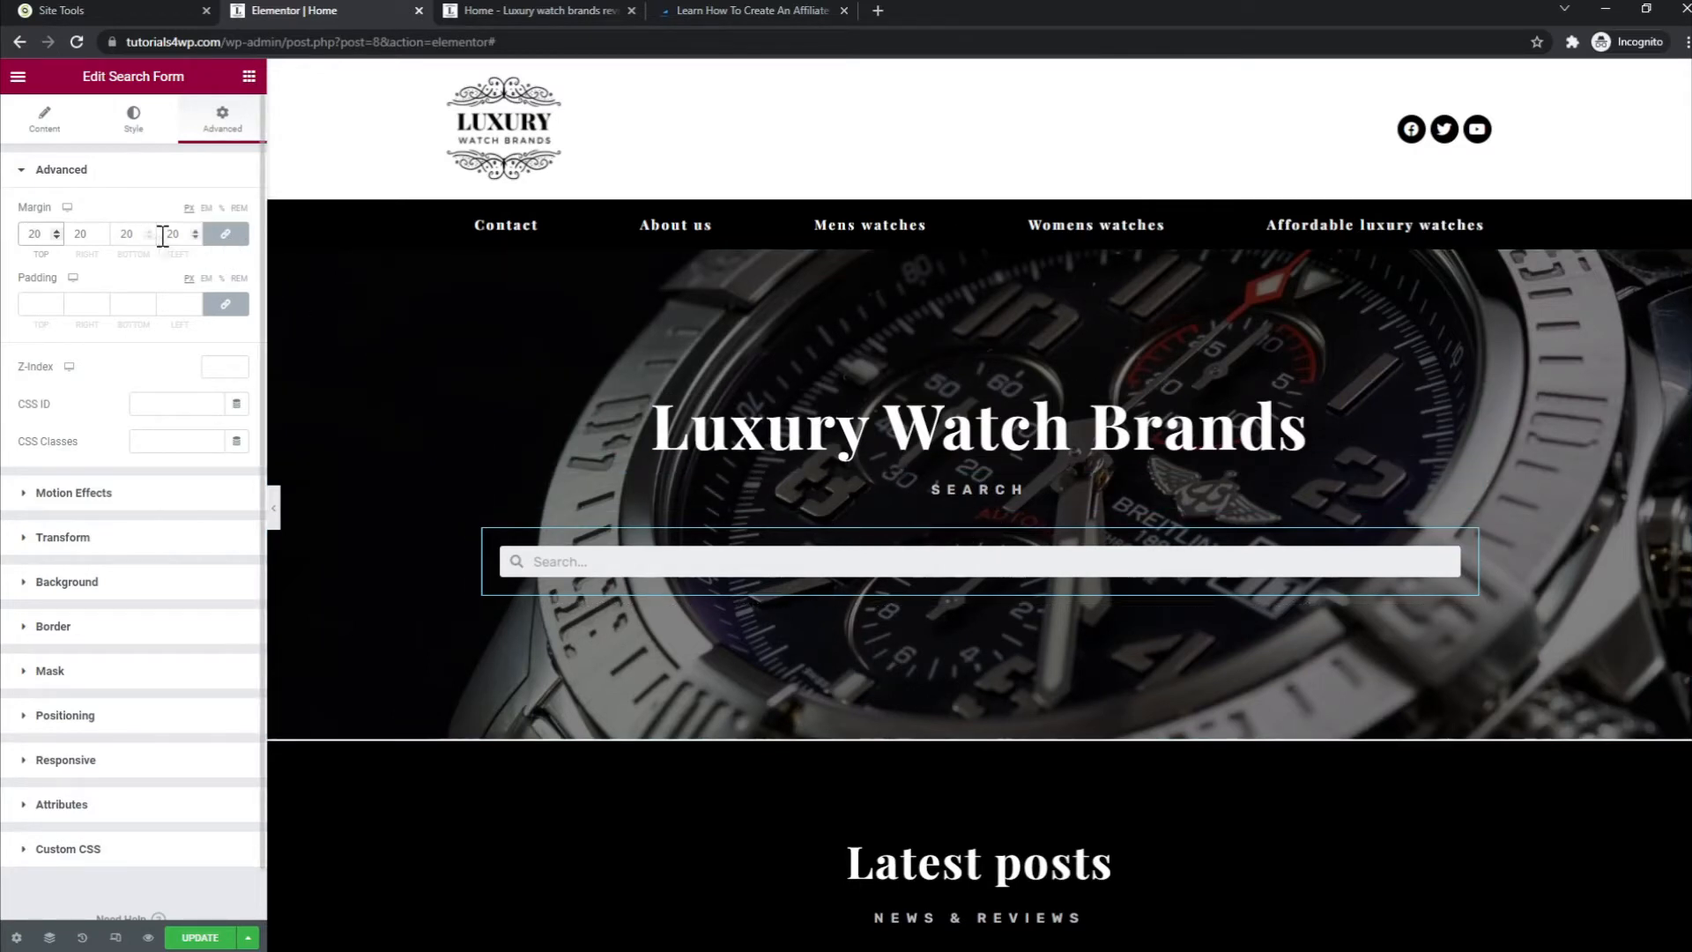
double_click(65, 225)
type("0")
type("4")
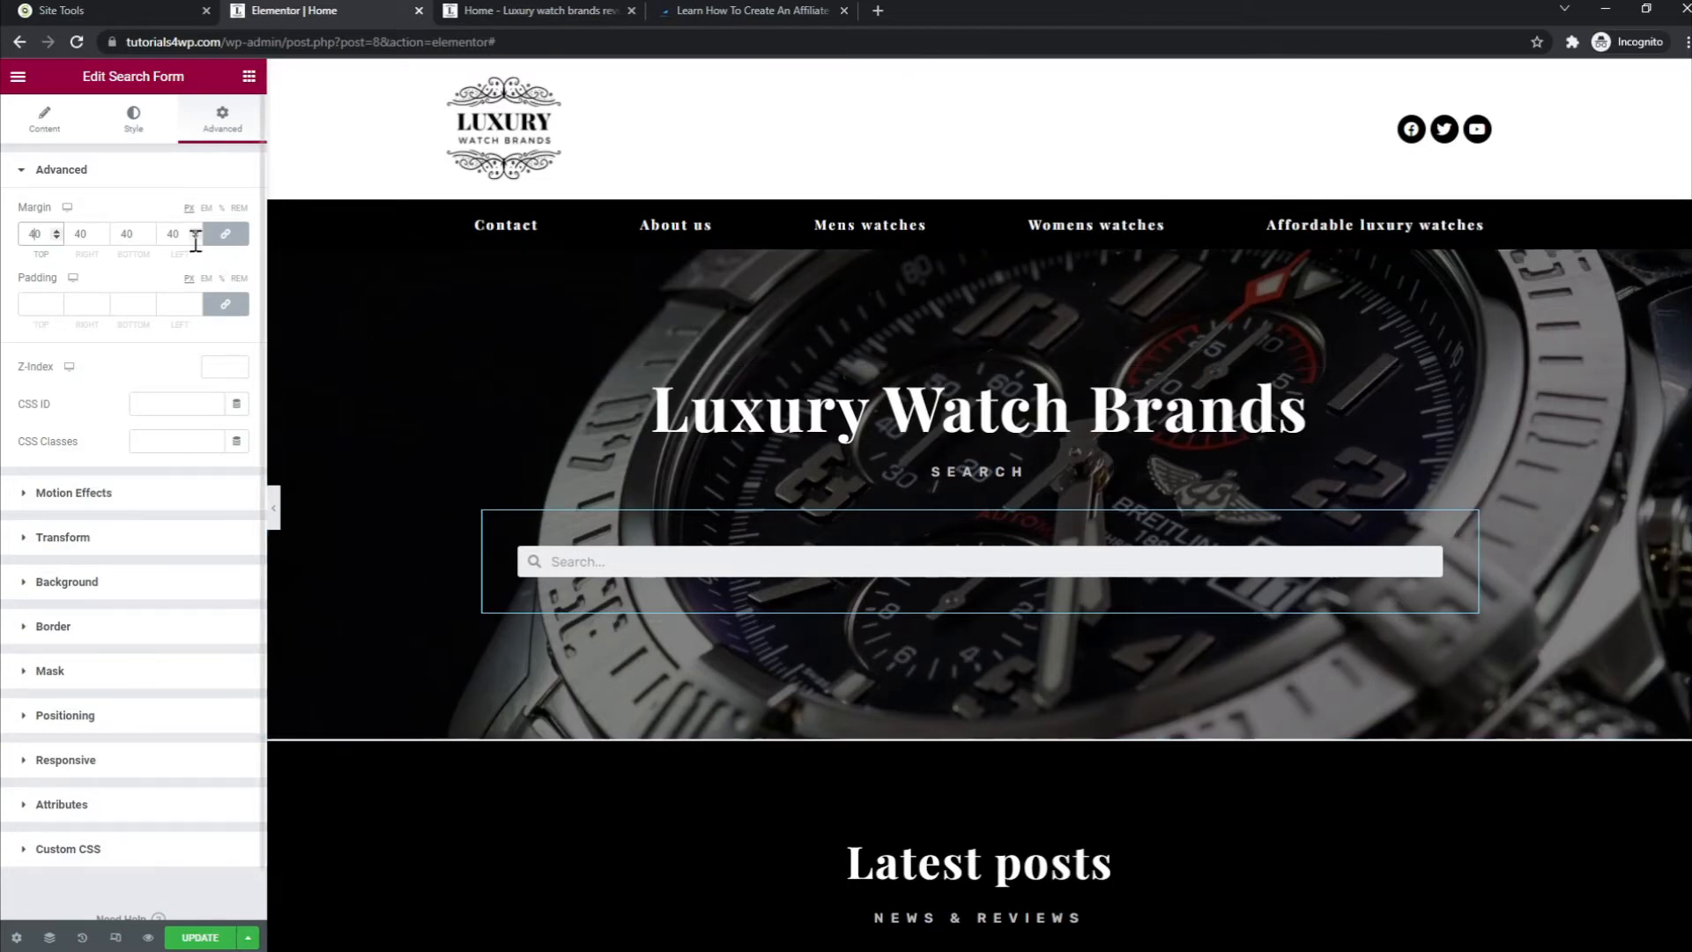
key("BackSpace")
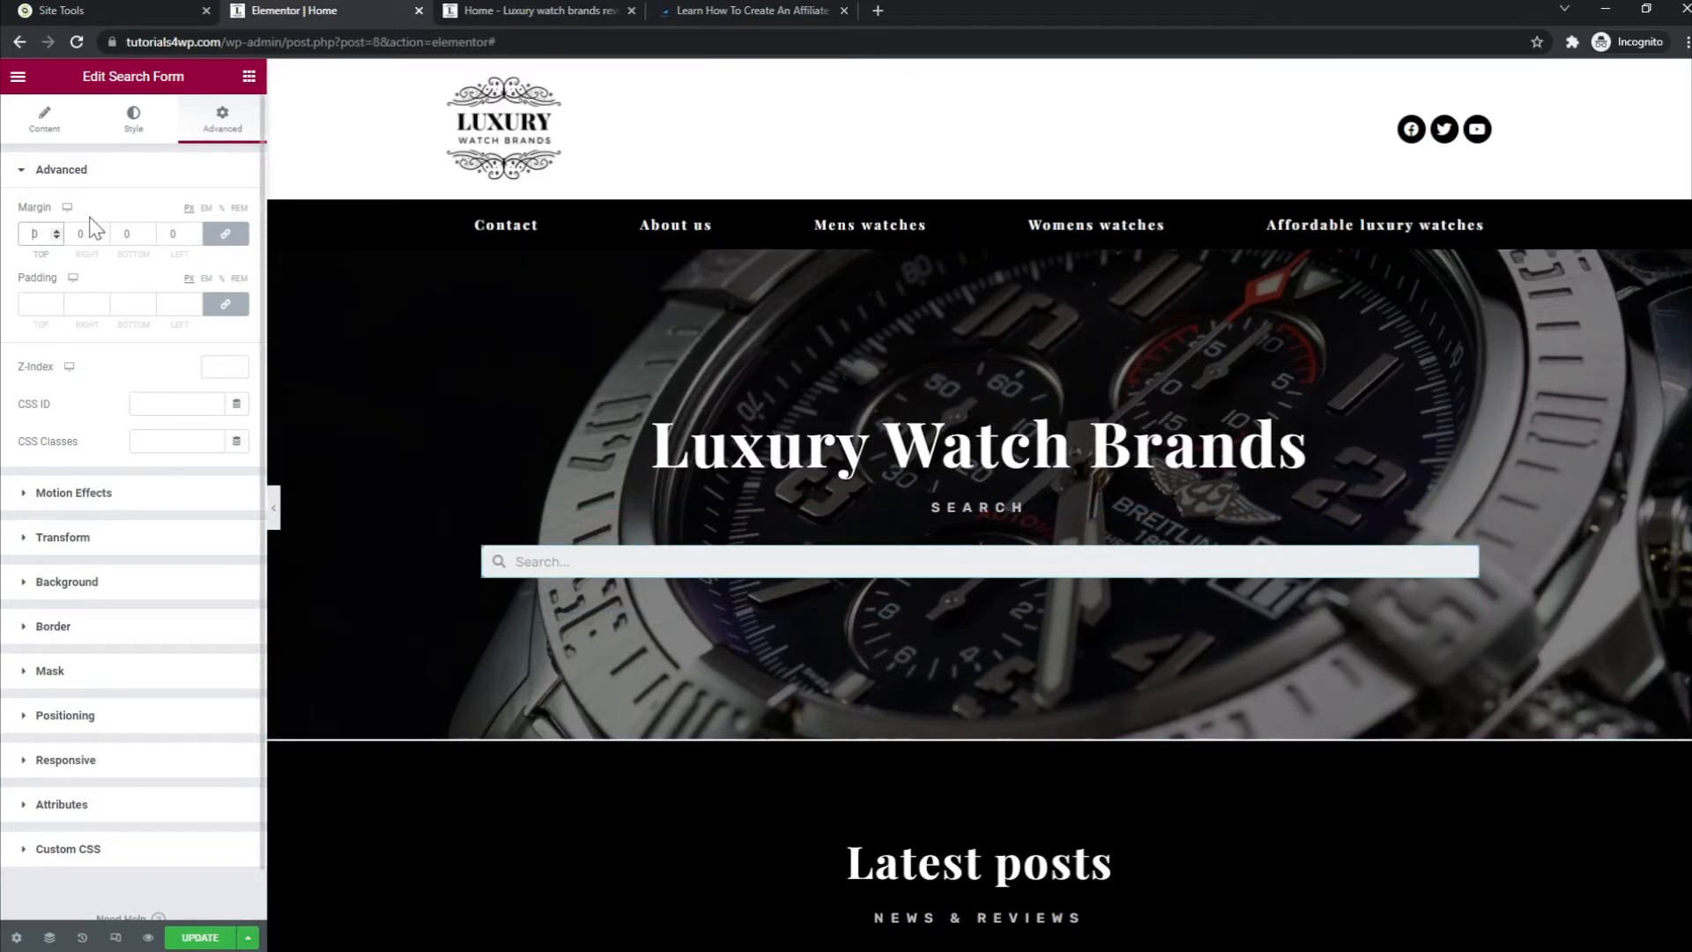
type("2")
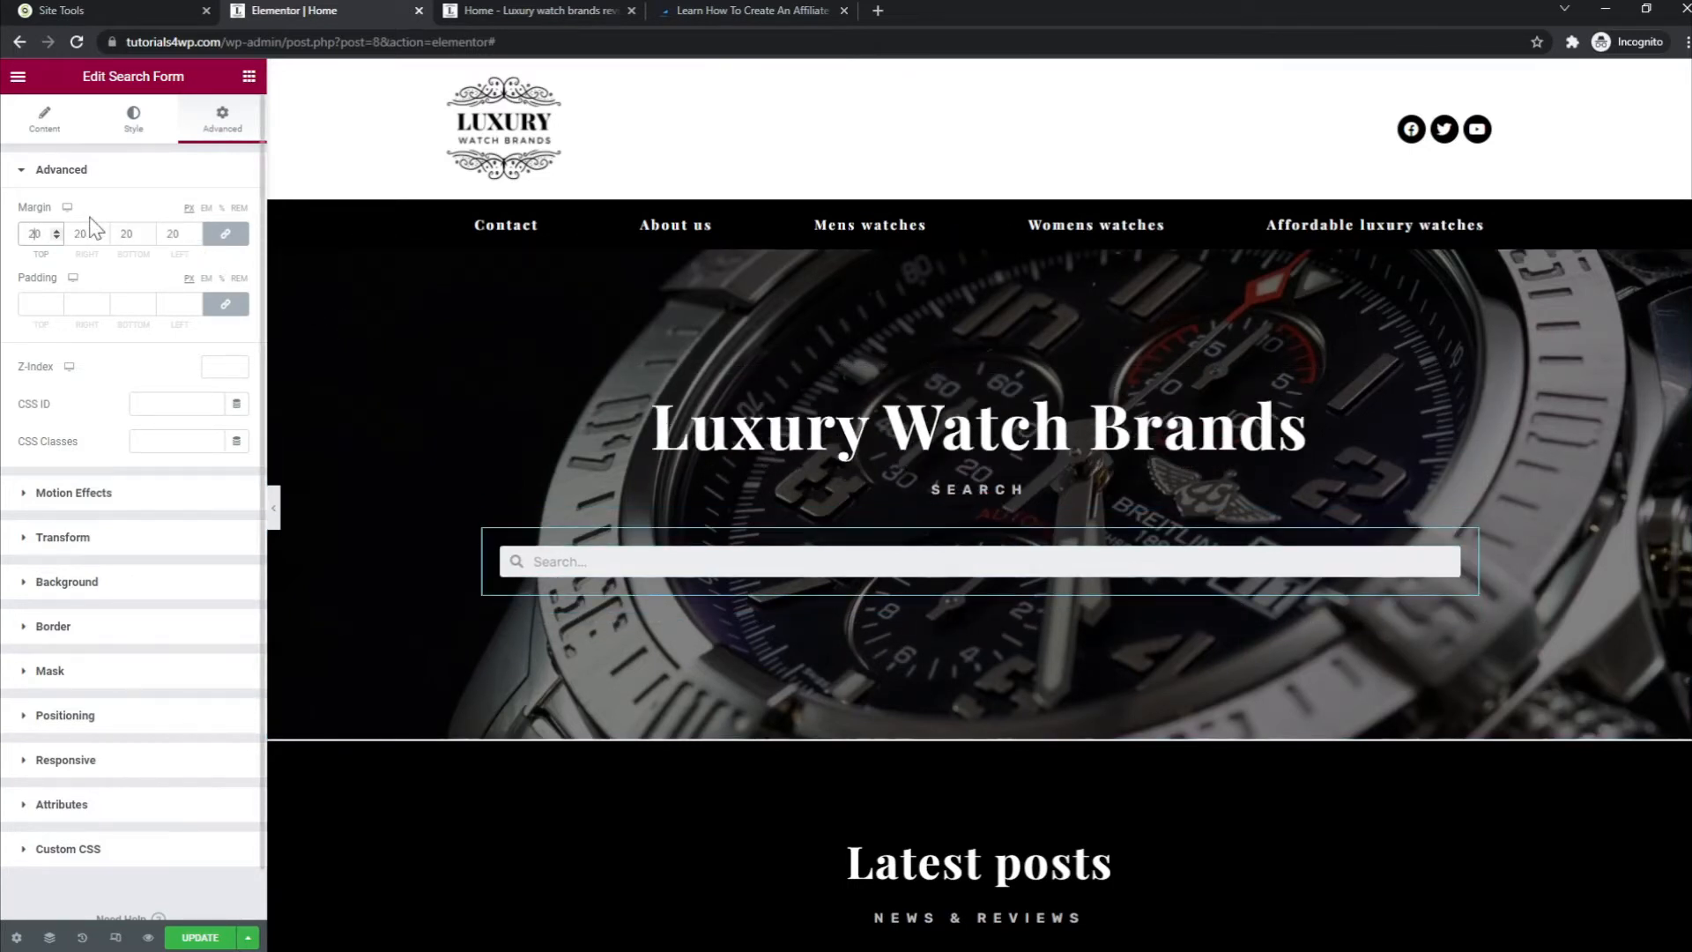
Step: Unlink the search form's desktop margin values and set only the top margin, trying 40 px before settling on 60 px
left_click(237, 236)
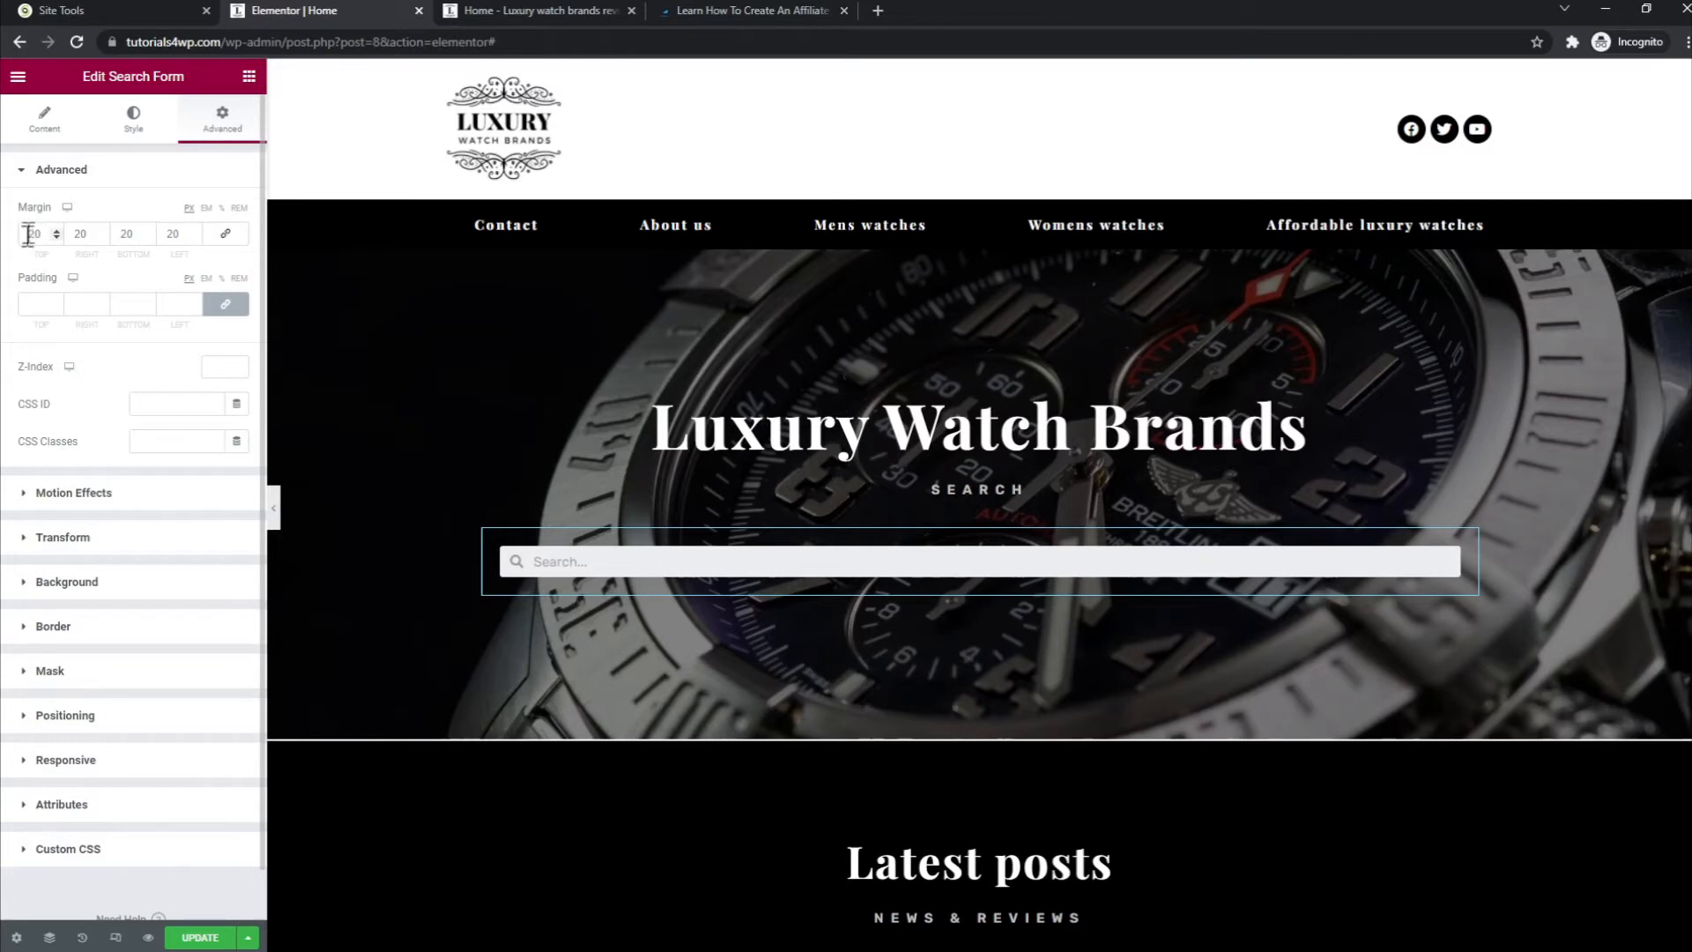
left_click_drag(44, 234, 15, 238)
type("40")
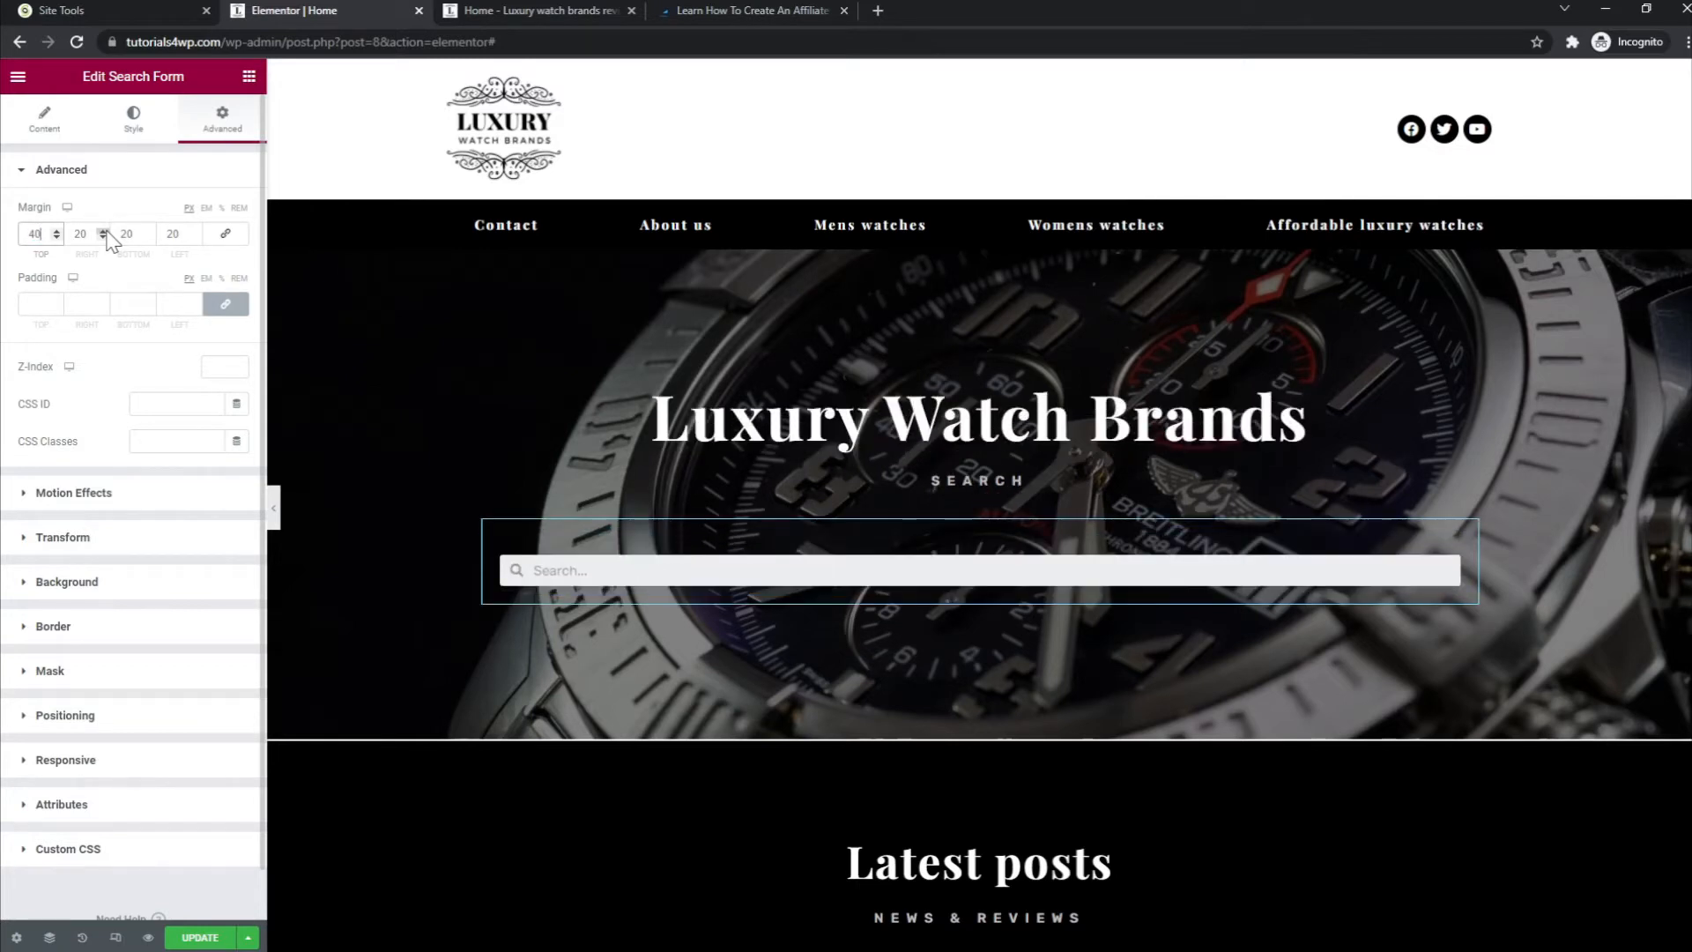
key("BackSpace")
key("BackSpace")
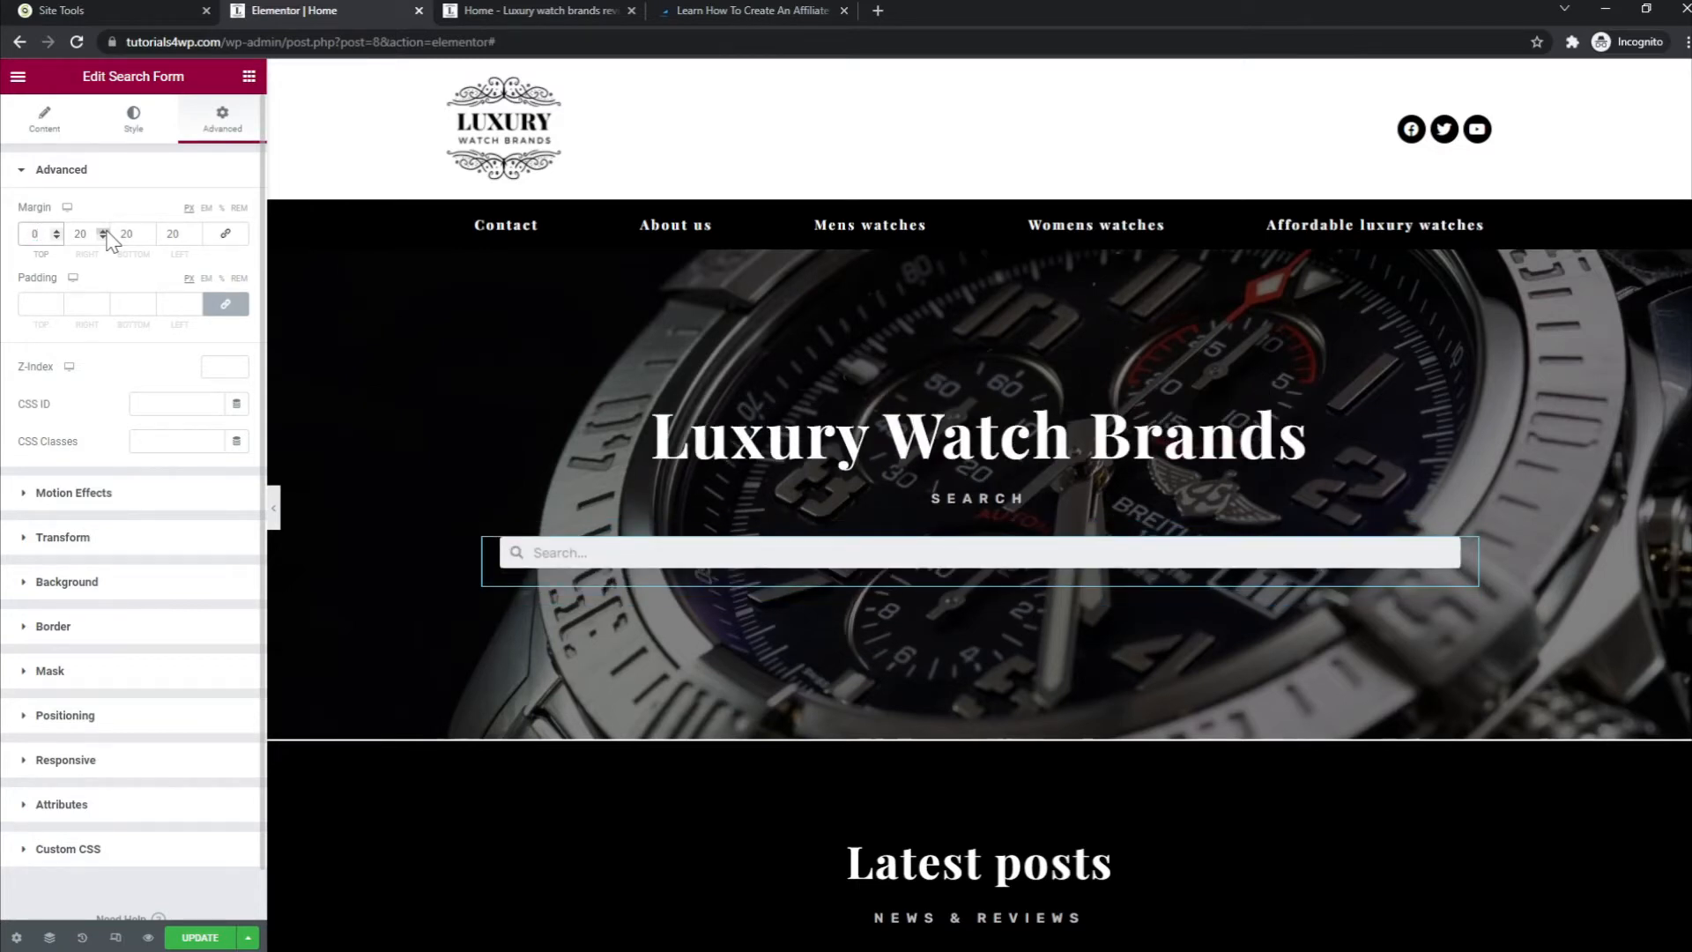
type("60")
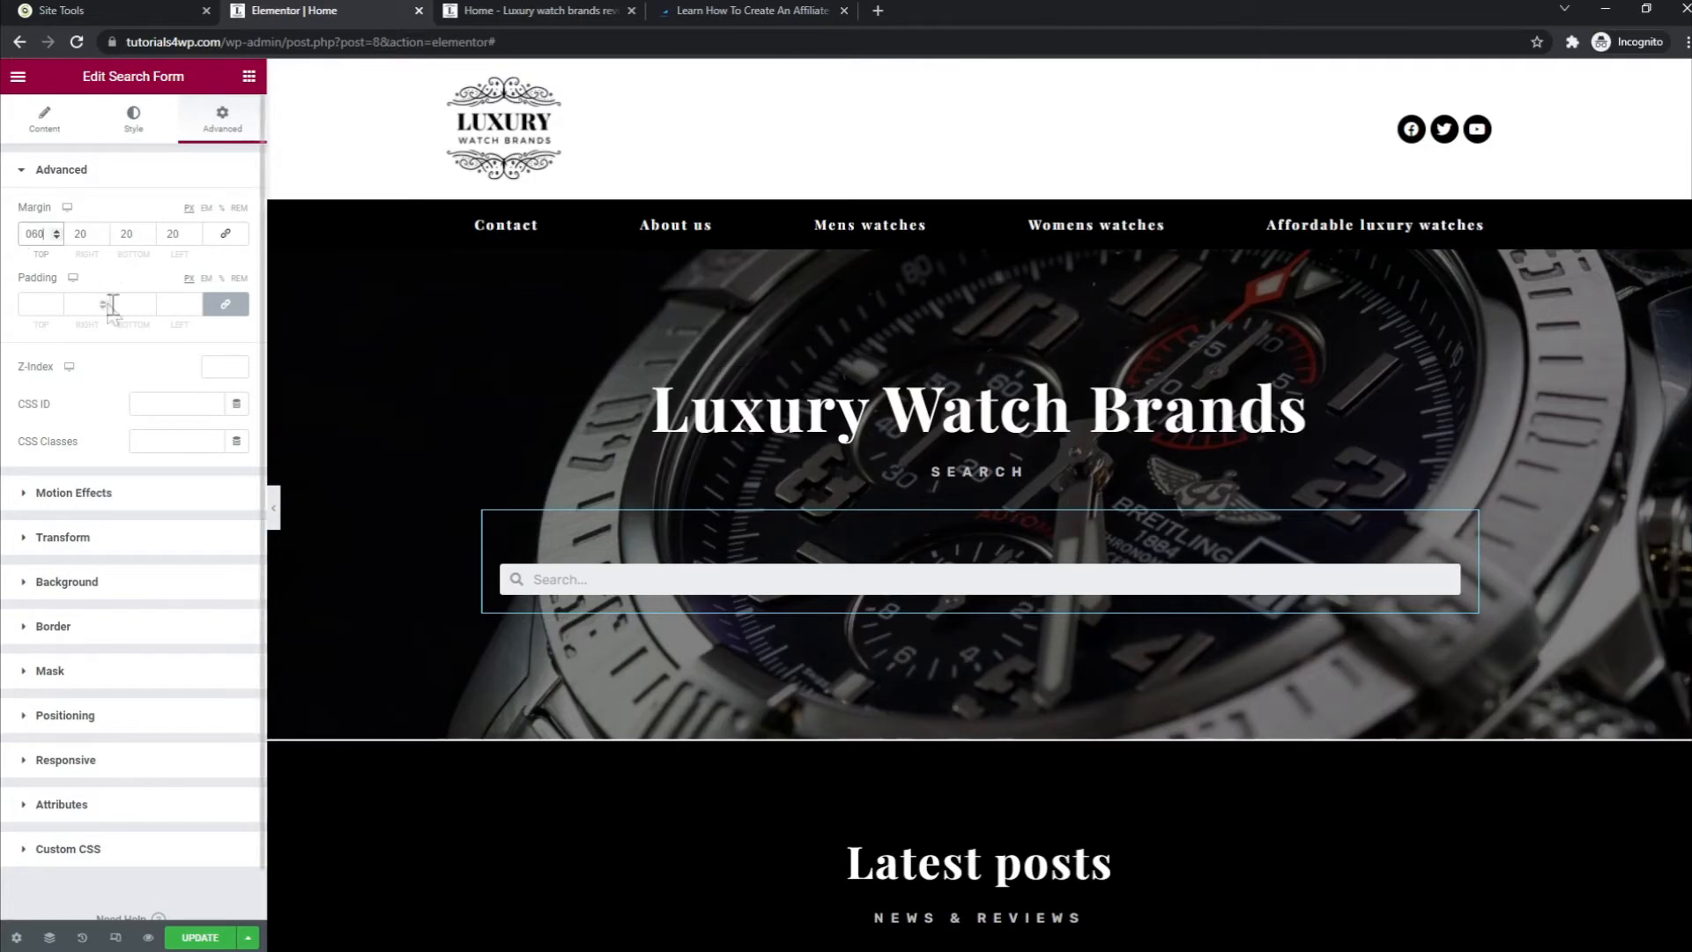
Step: Switch the responsive preview to tablet, unlink the search form's margin values and set the top margin to 60 px
left_click(115, 940)
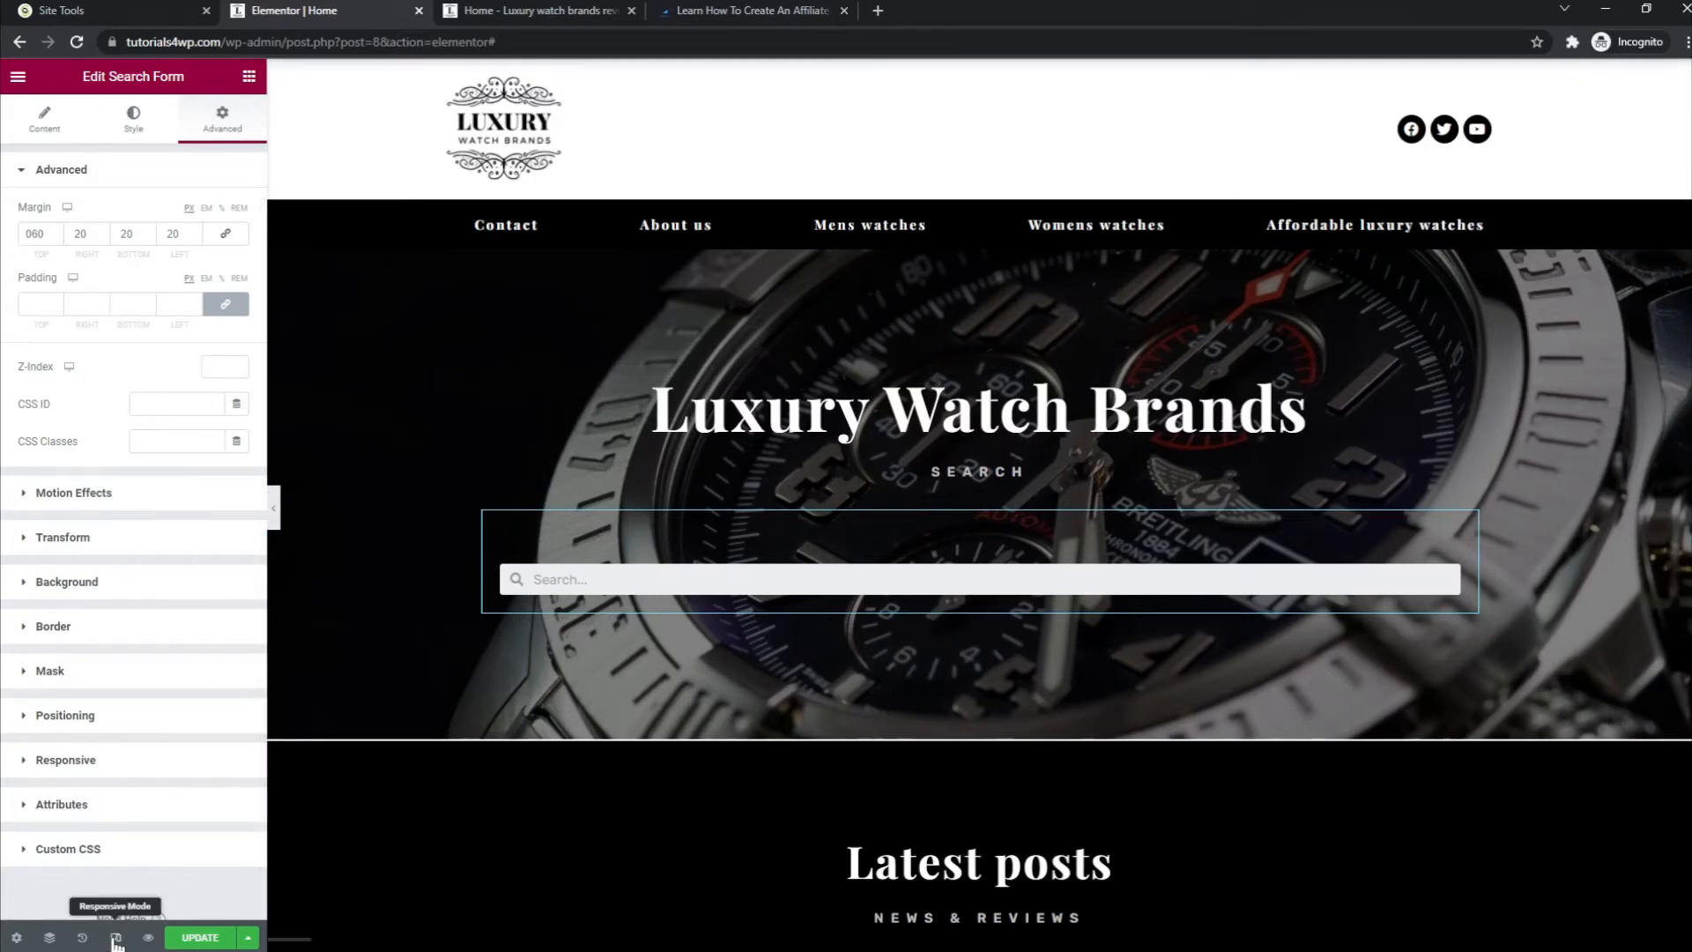
left_click(909, 77)
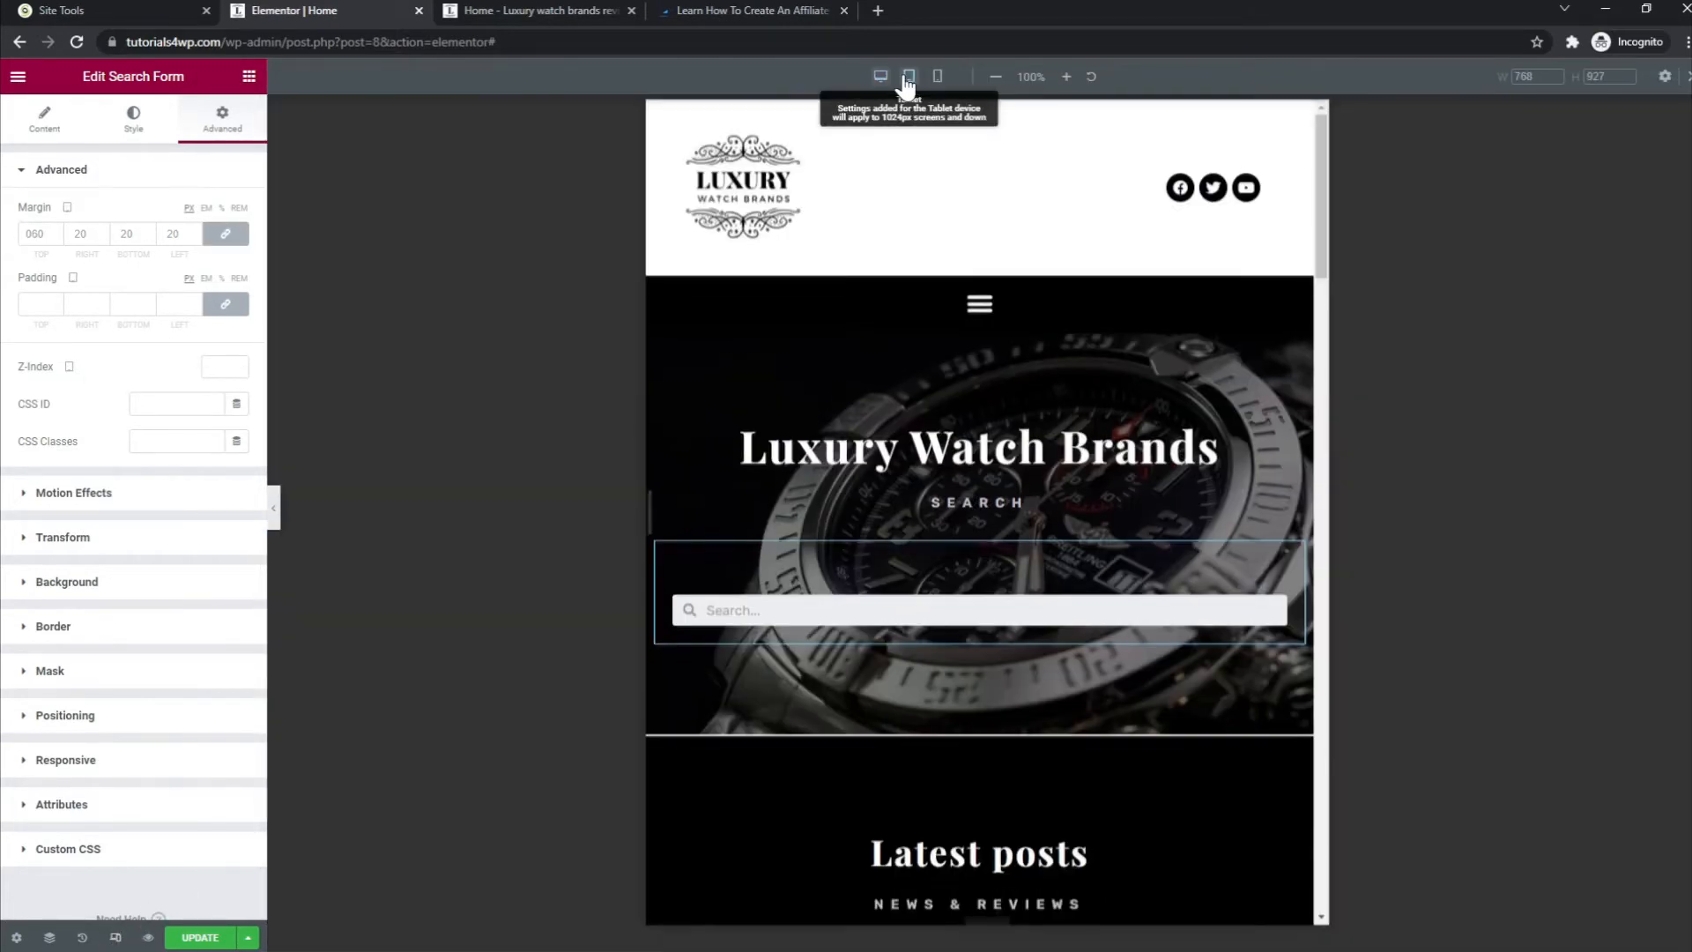
left_click(40, 236)
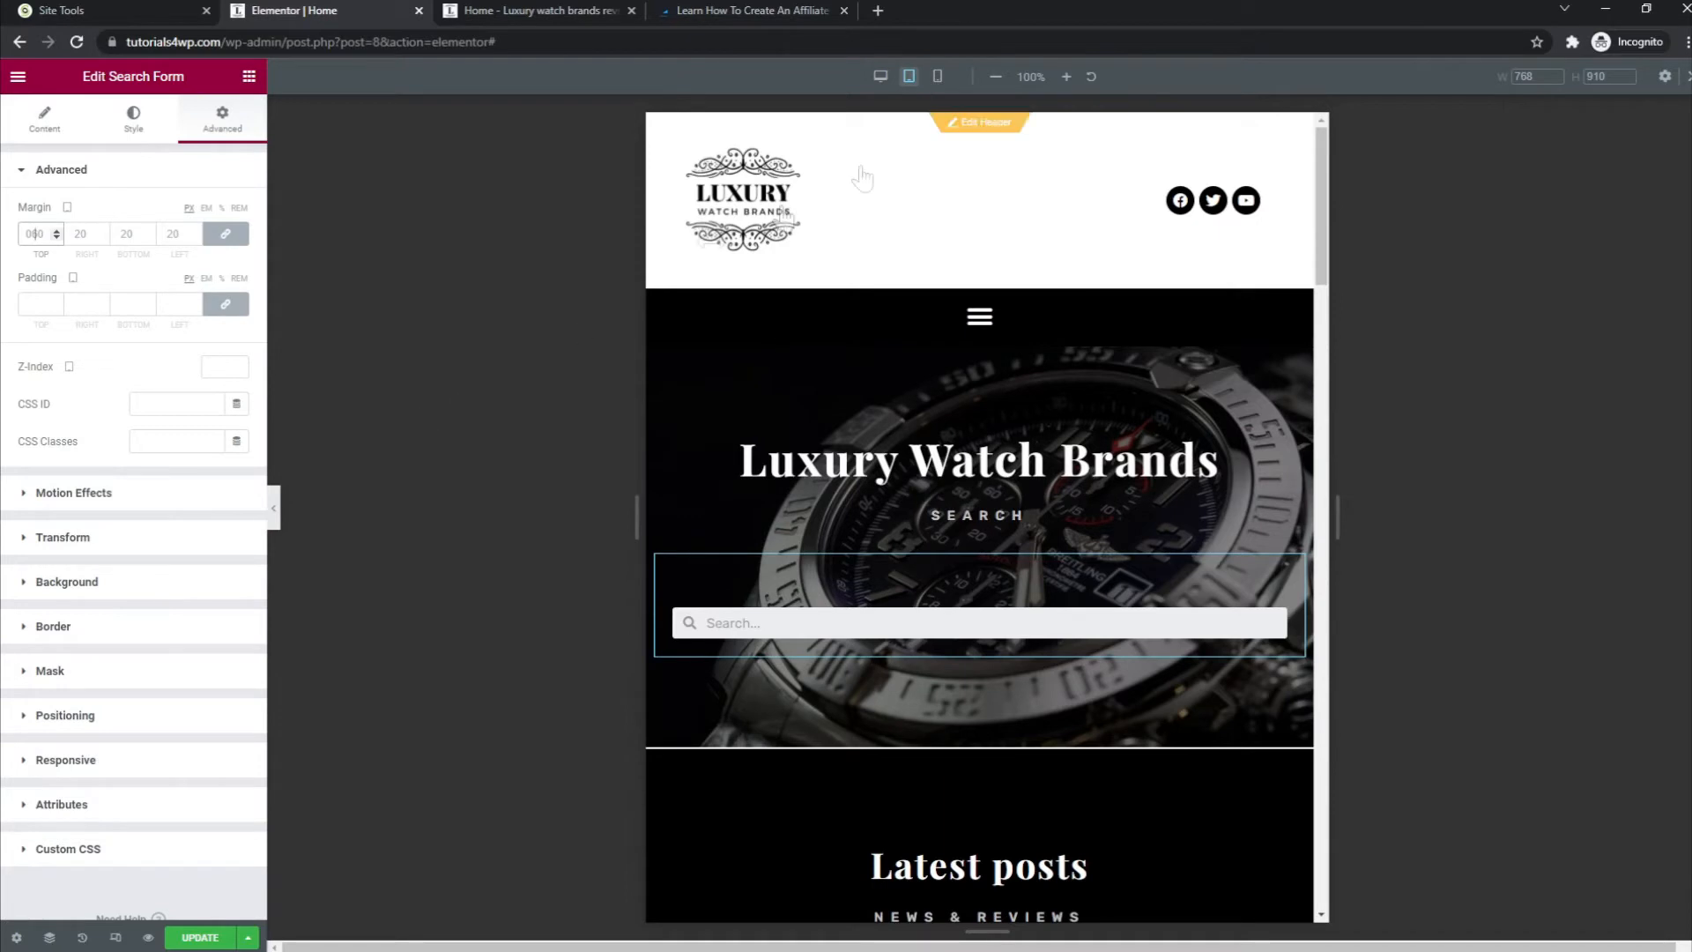
left_click(223, 240)
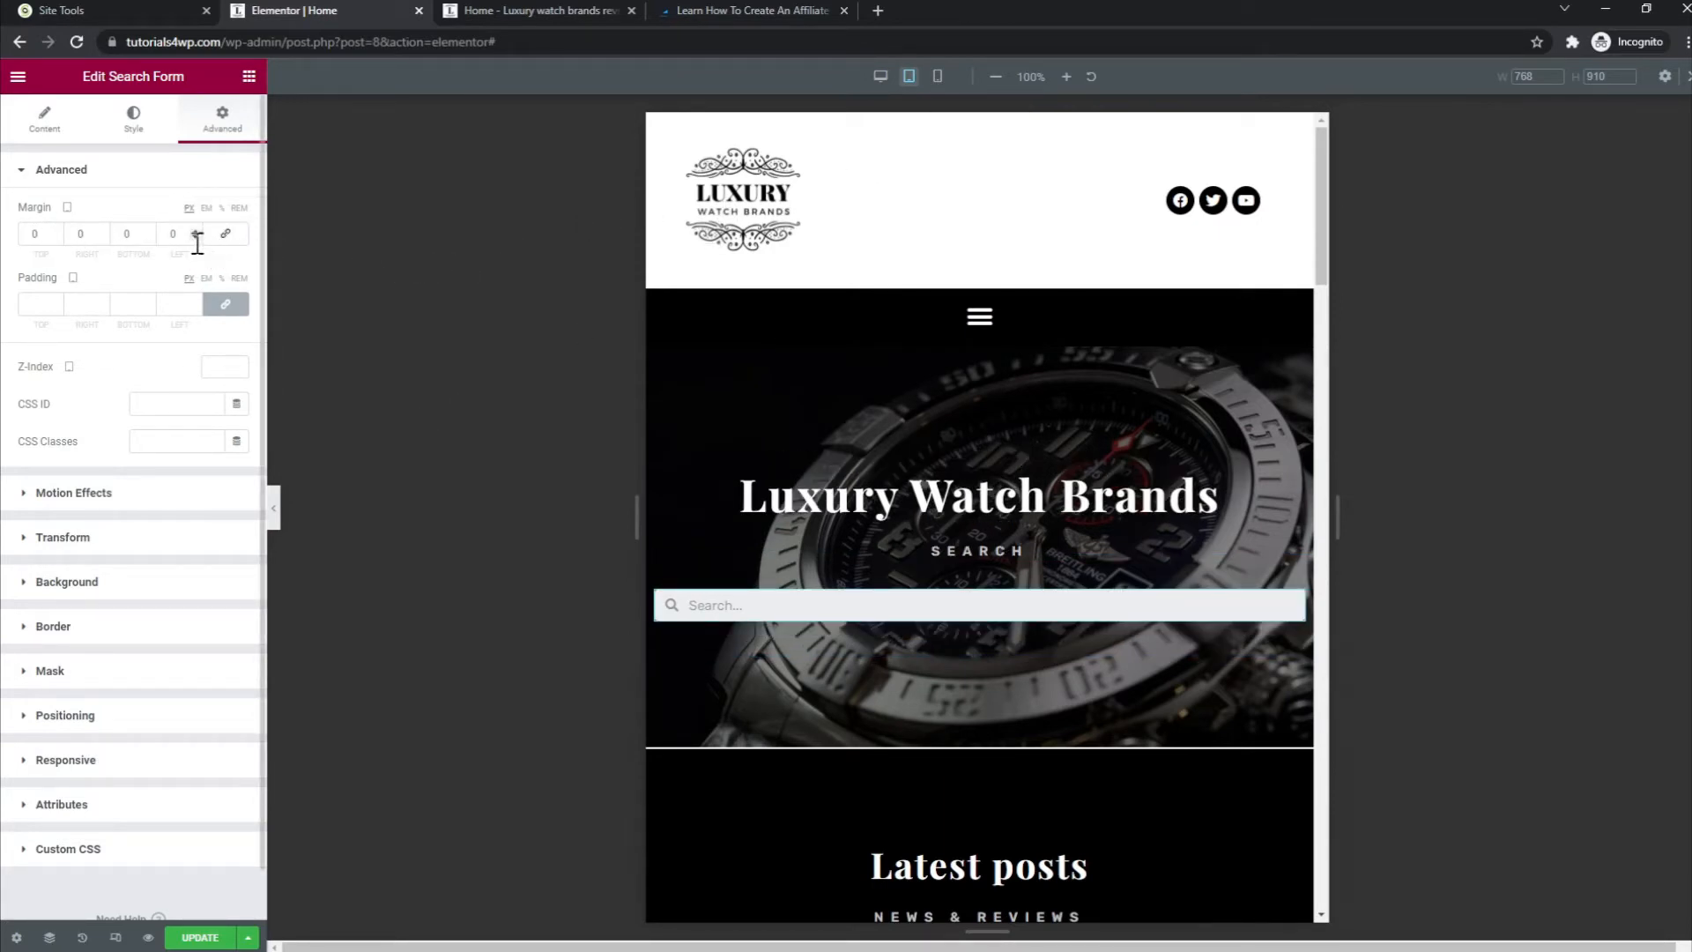
double_click(34, 234)
type("60")
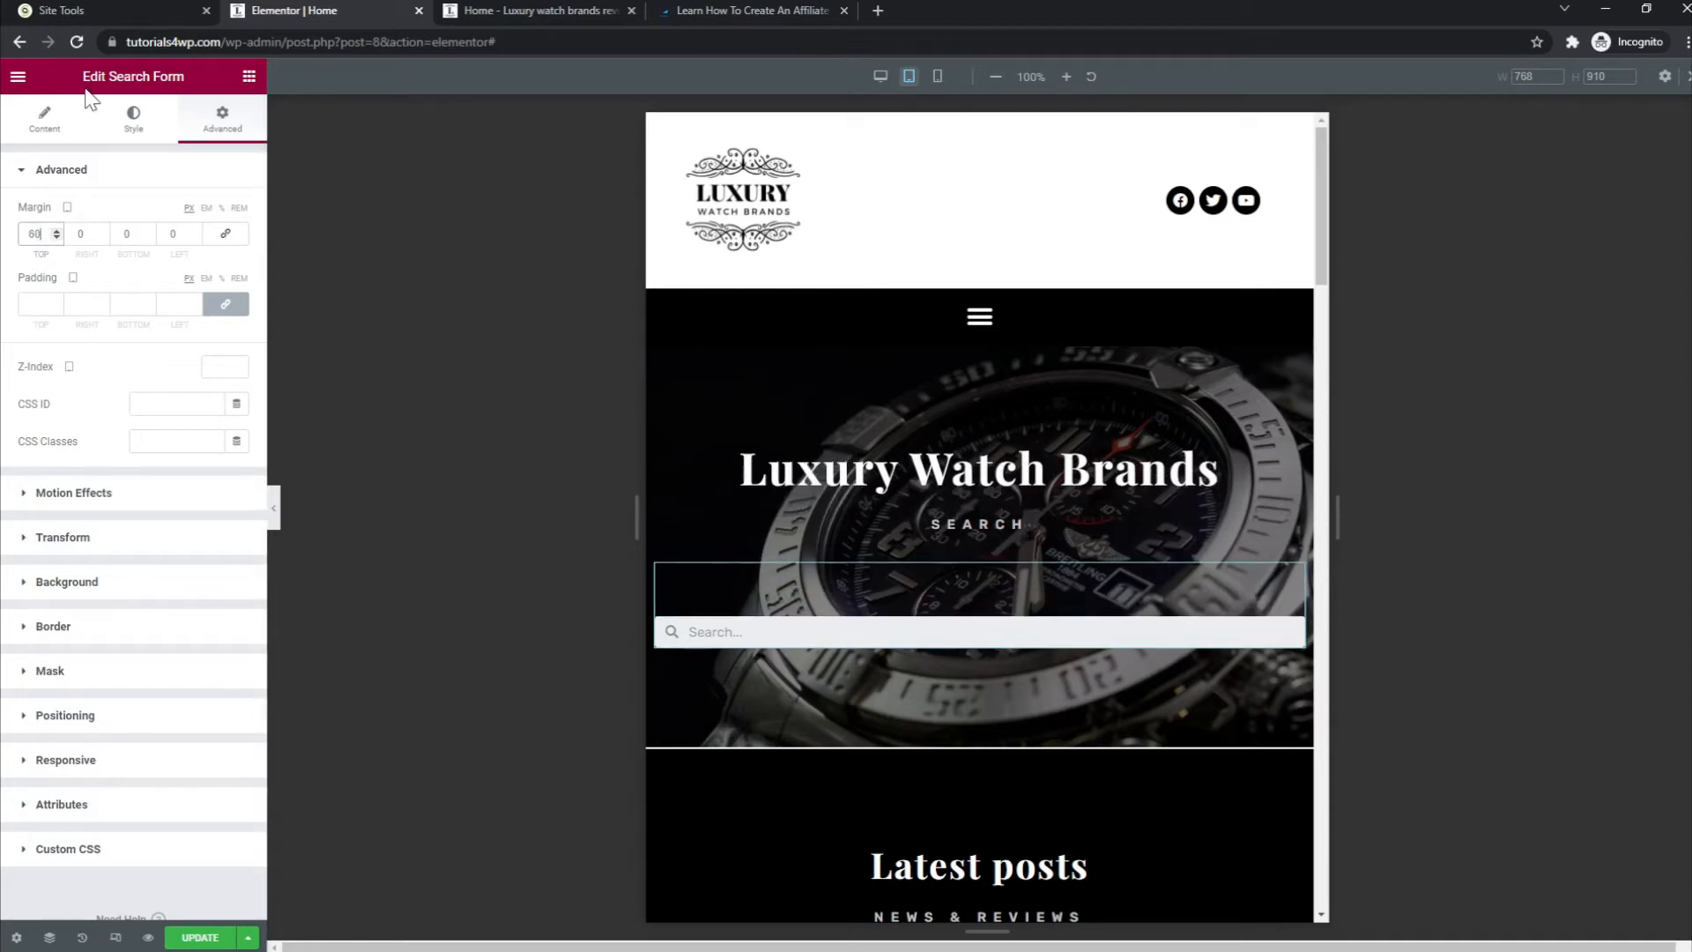
Step: Set the search form's right, bottom and left tablet margins to 20 px each
double_click(78, 234)
type("20")
key("Tab")
type("20")
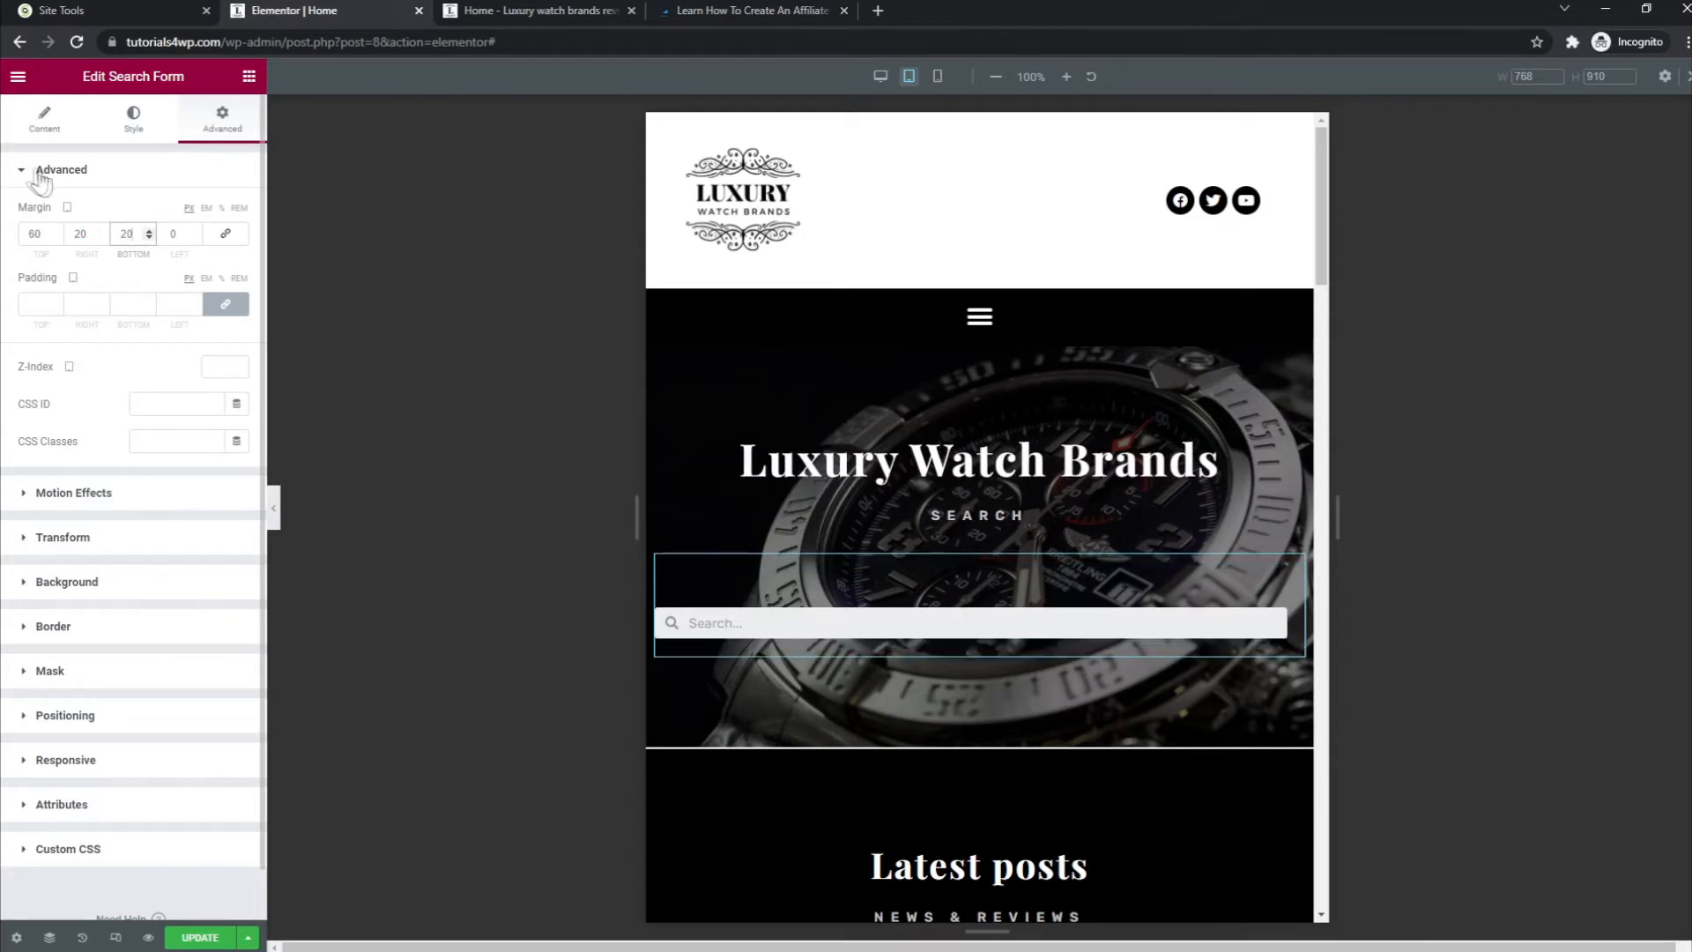
key("Tab")
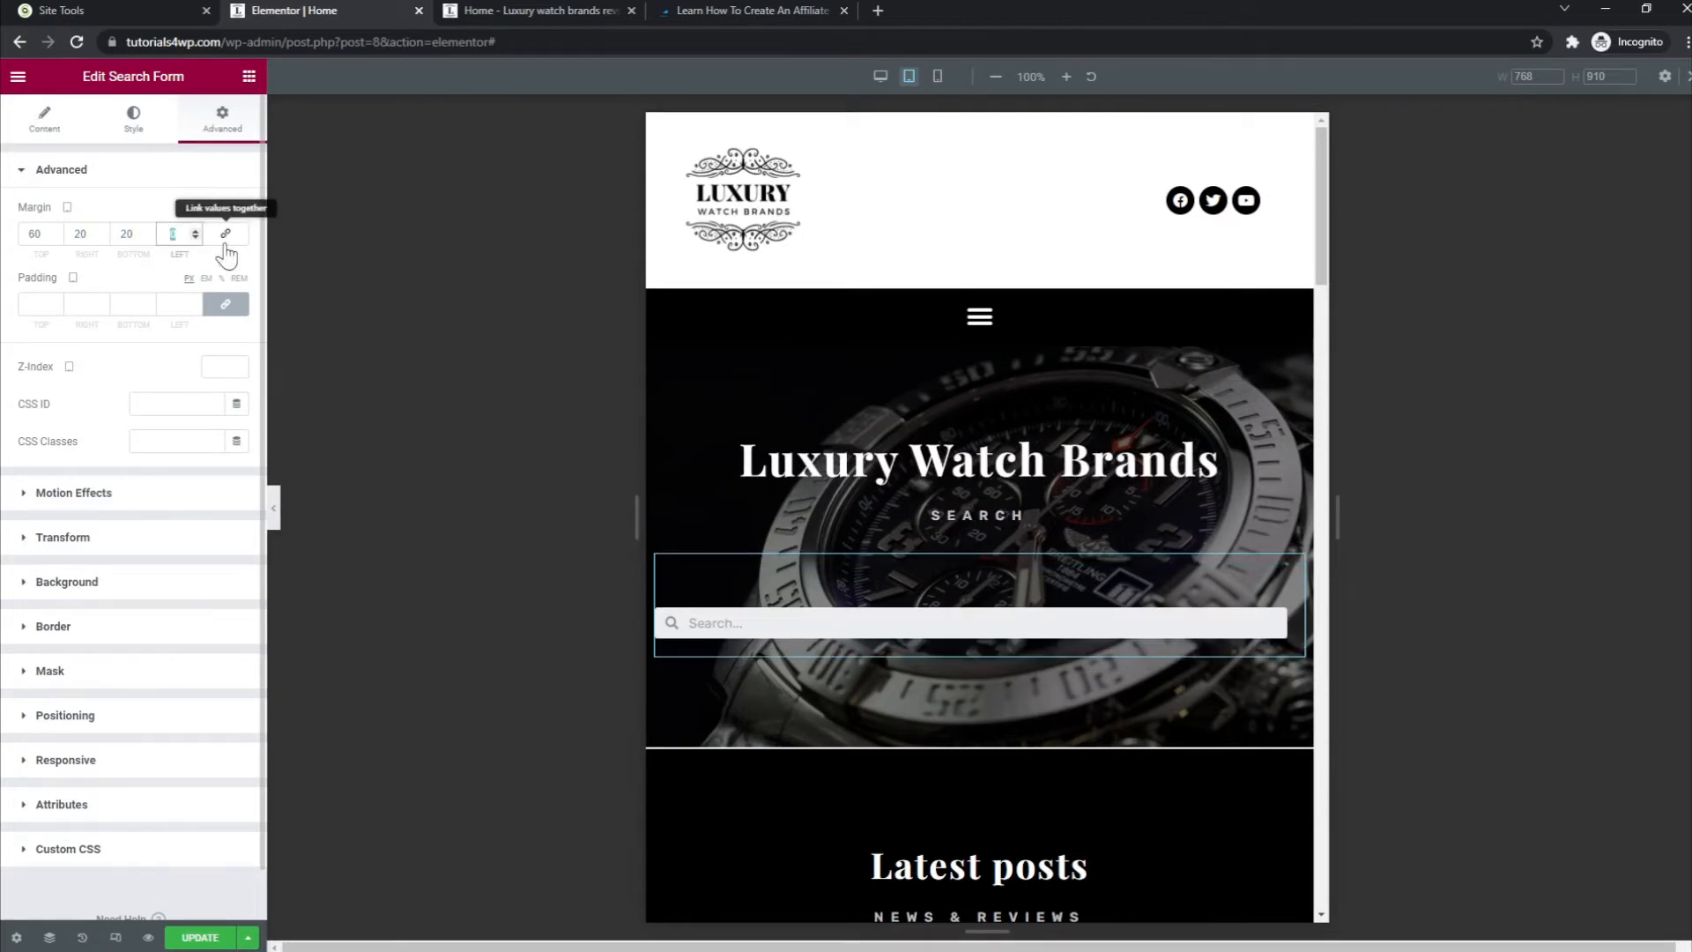
type("20")
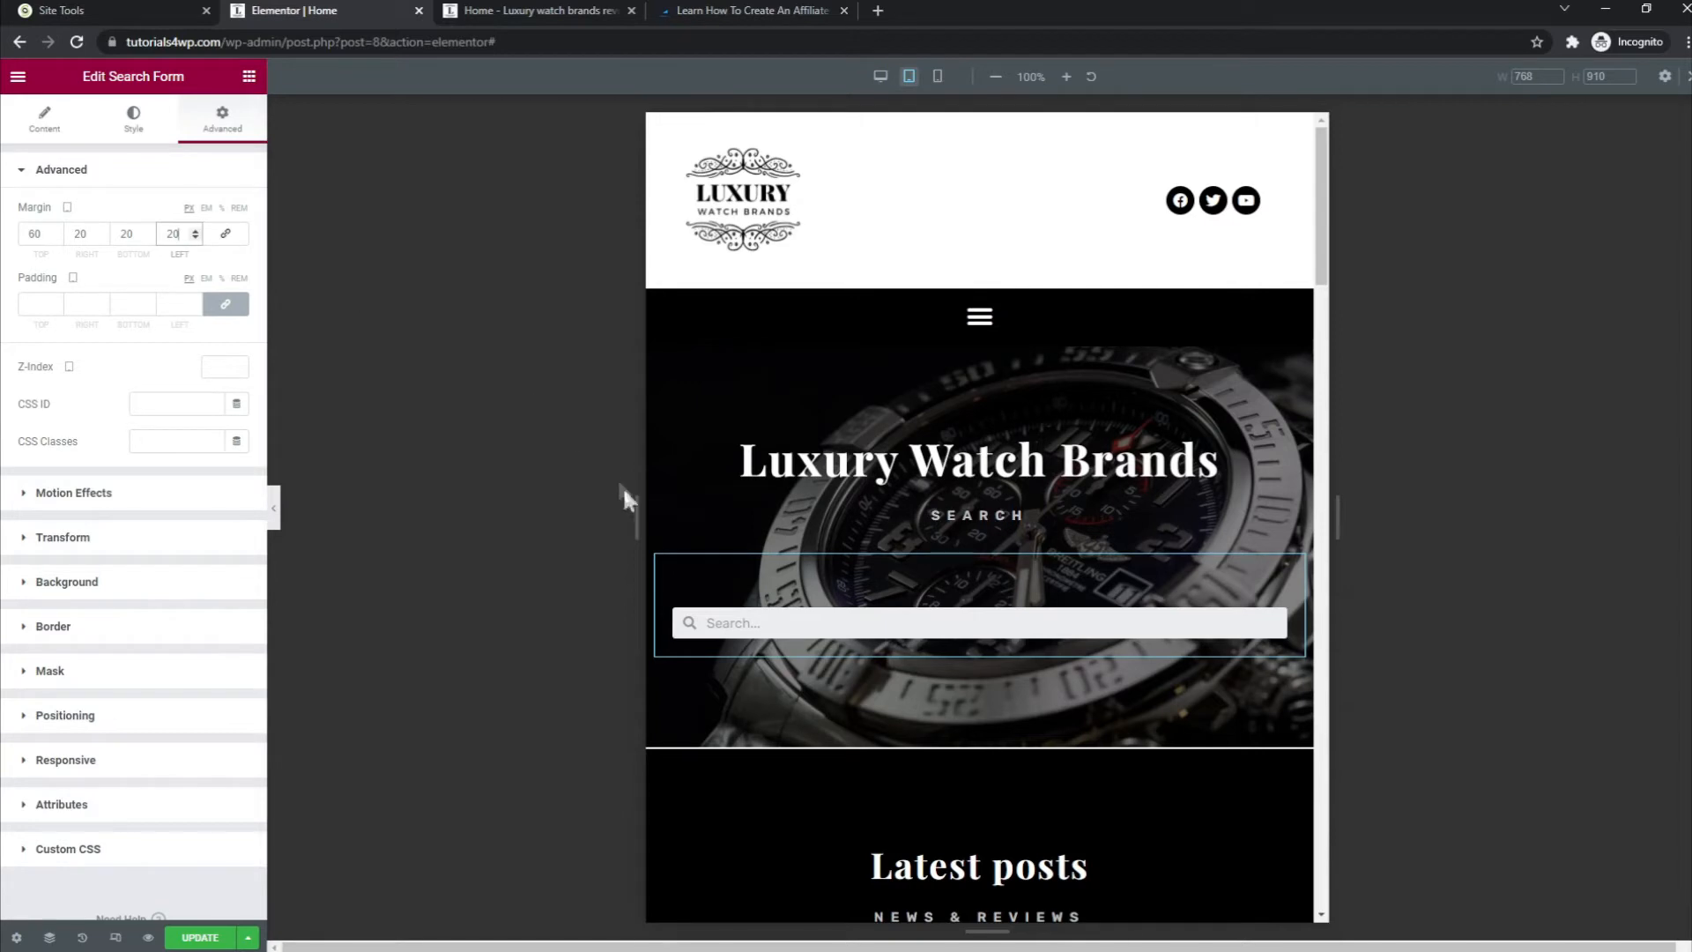
Step: Check the mobile preview, and back in the desktop view link the search form's margins at 20 px on every side
left_click(937, 77)
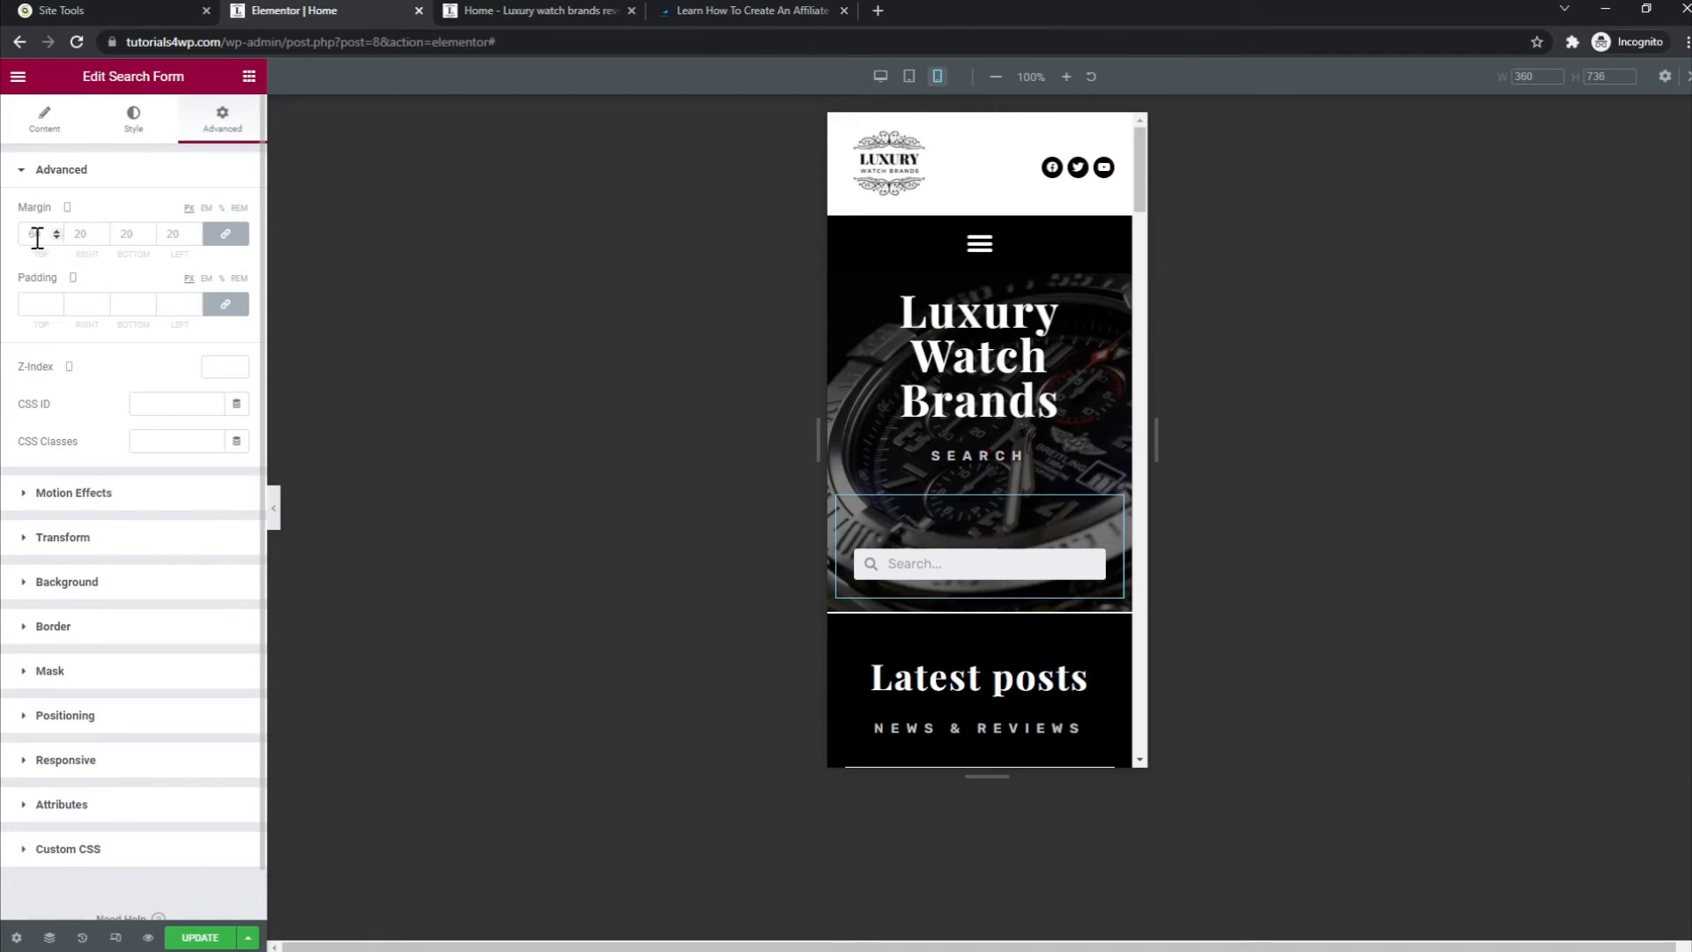
left_click(878, 86)
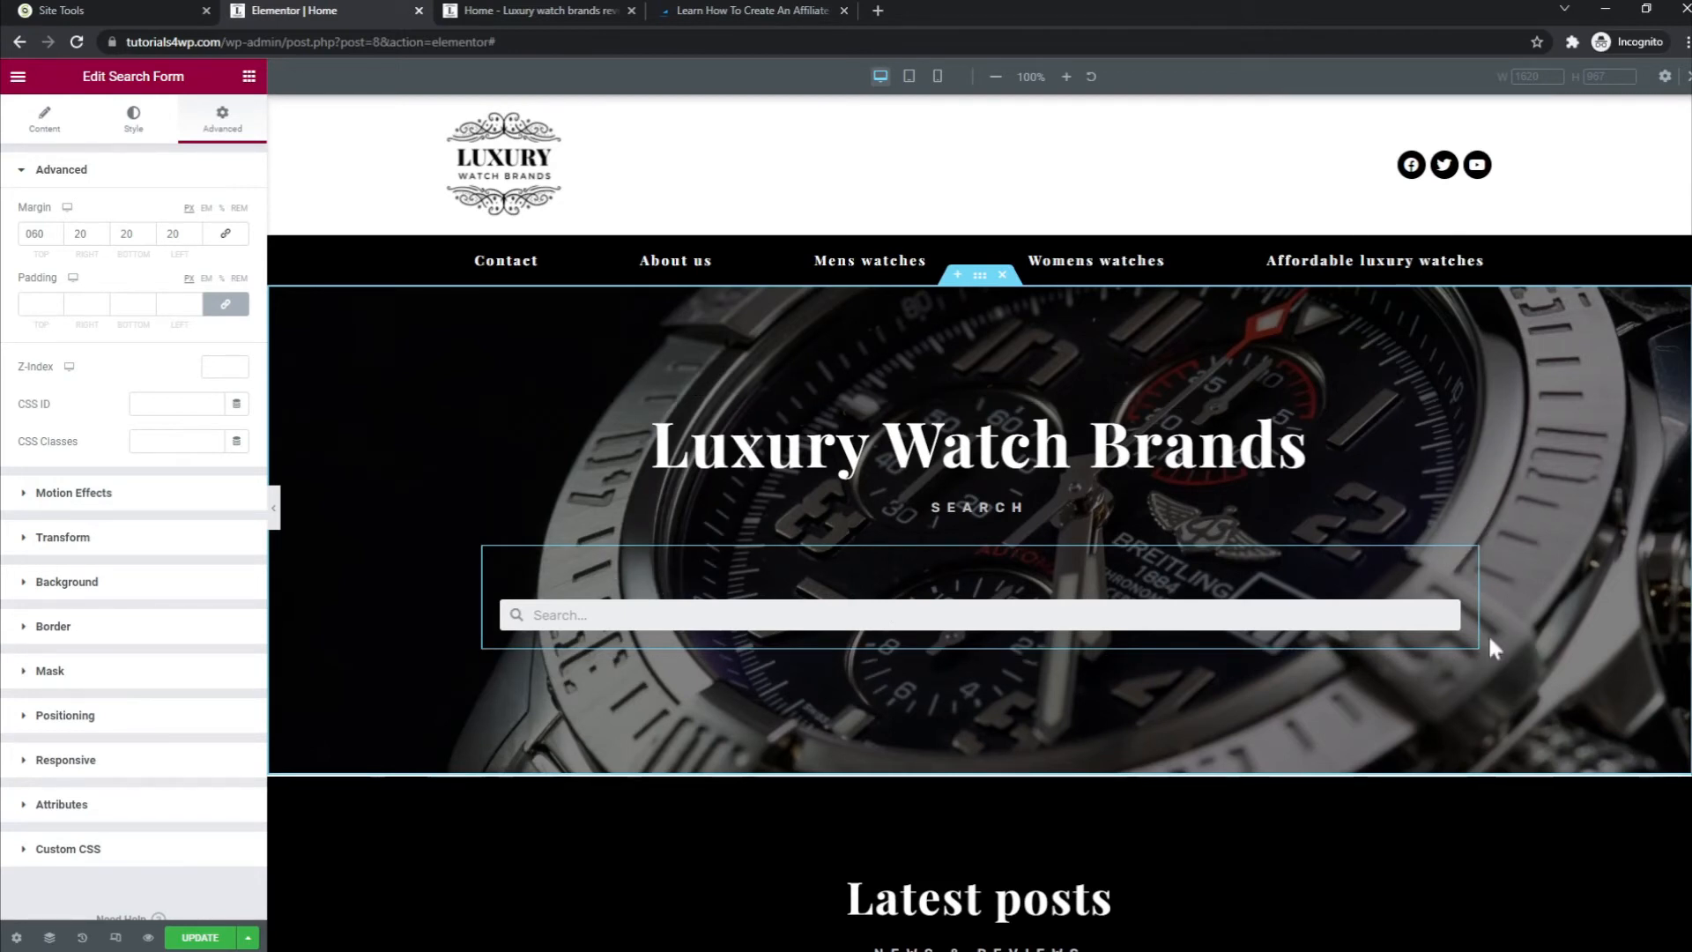
left_click(55, 307)
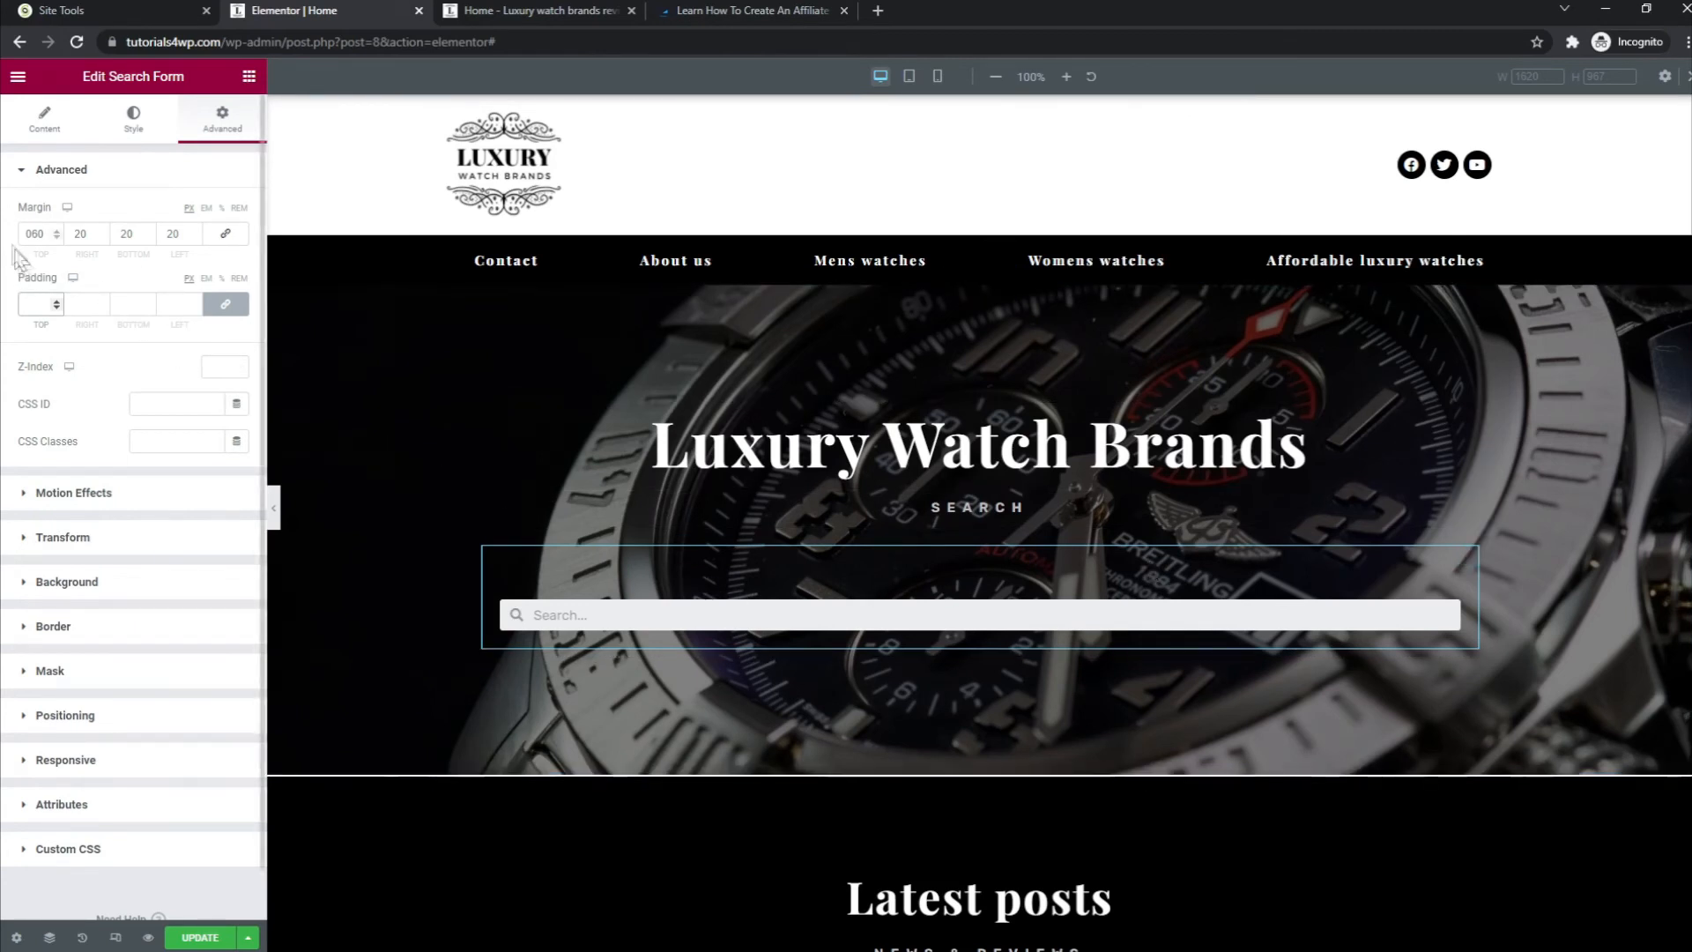
left_click(225, 234)
double_click(34, 234)
type("20")
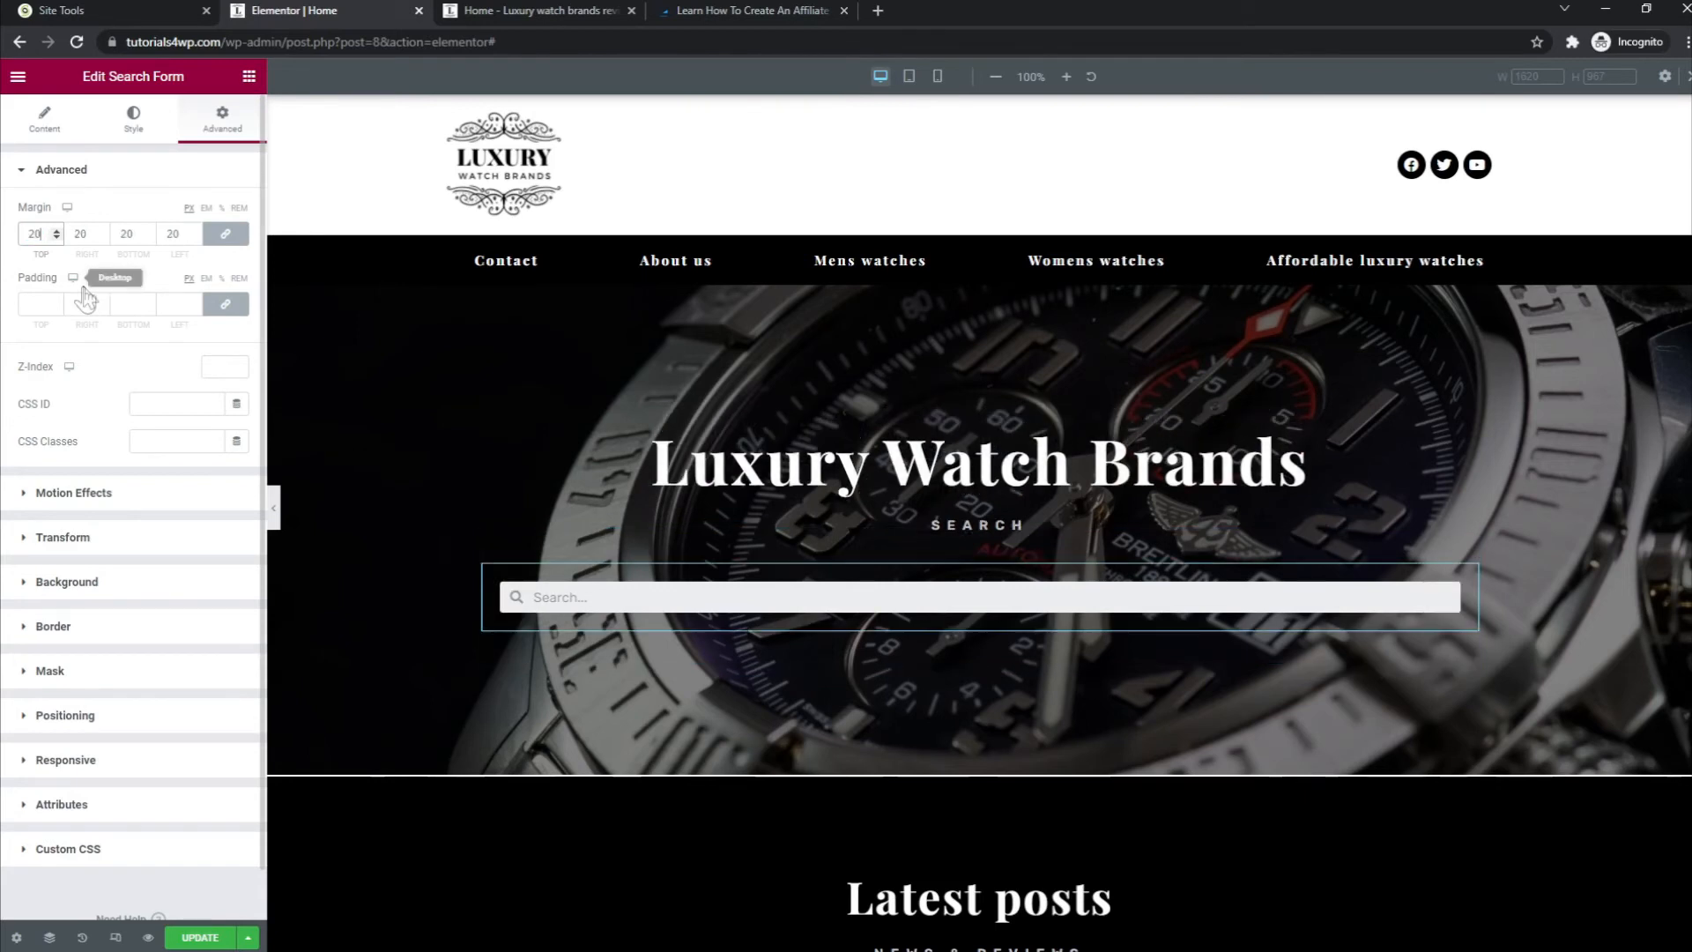
Step: Compare the tablet and desktop previews, and in the tablet view link the search form's margins at 20 px on every side
left_click(910, 78)
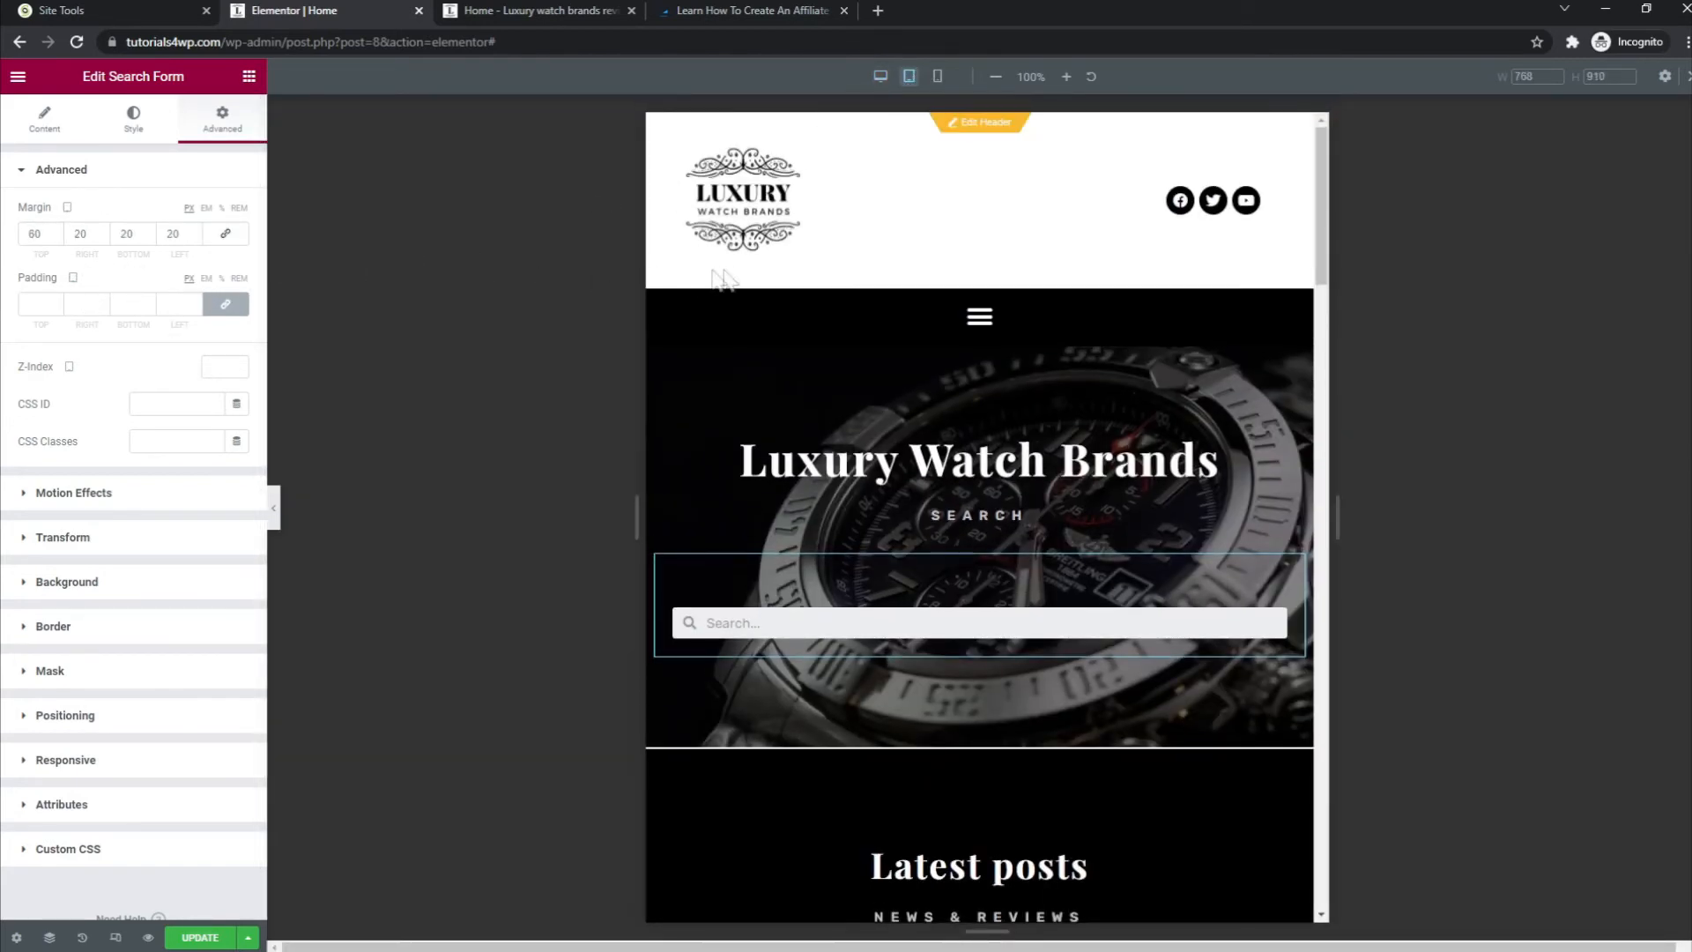
left_click(879, 77)
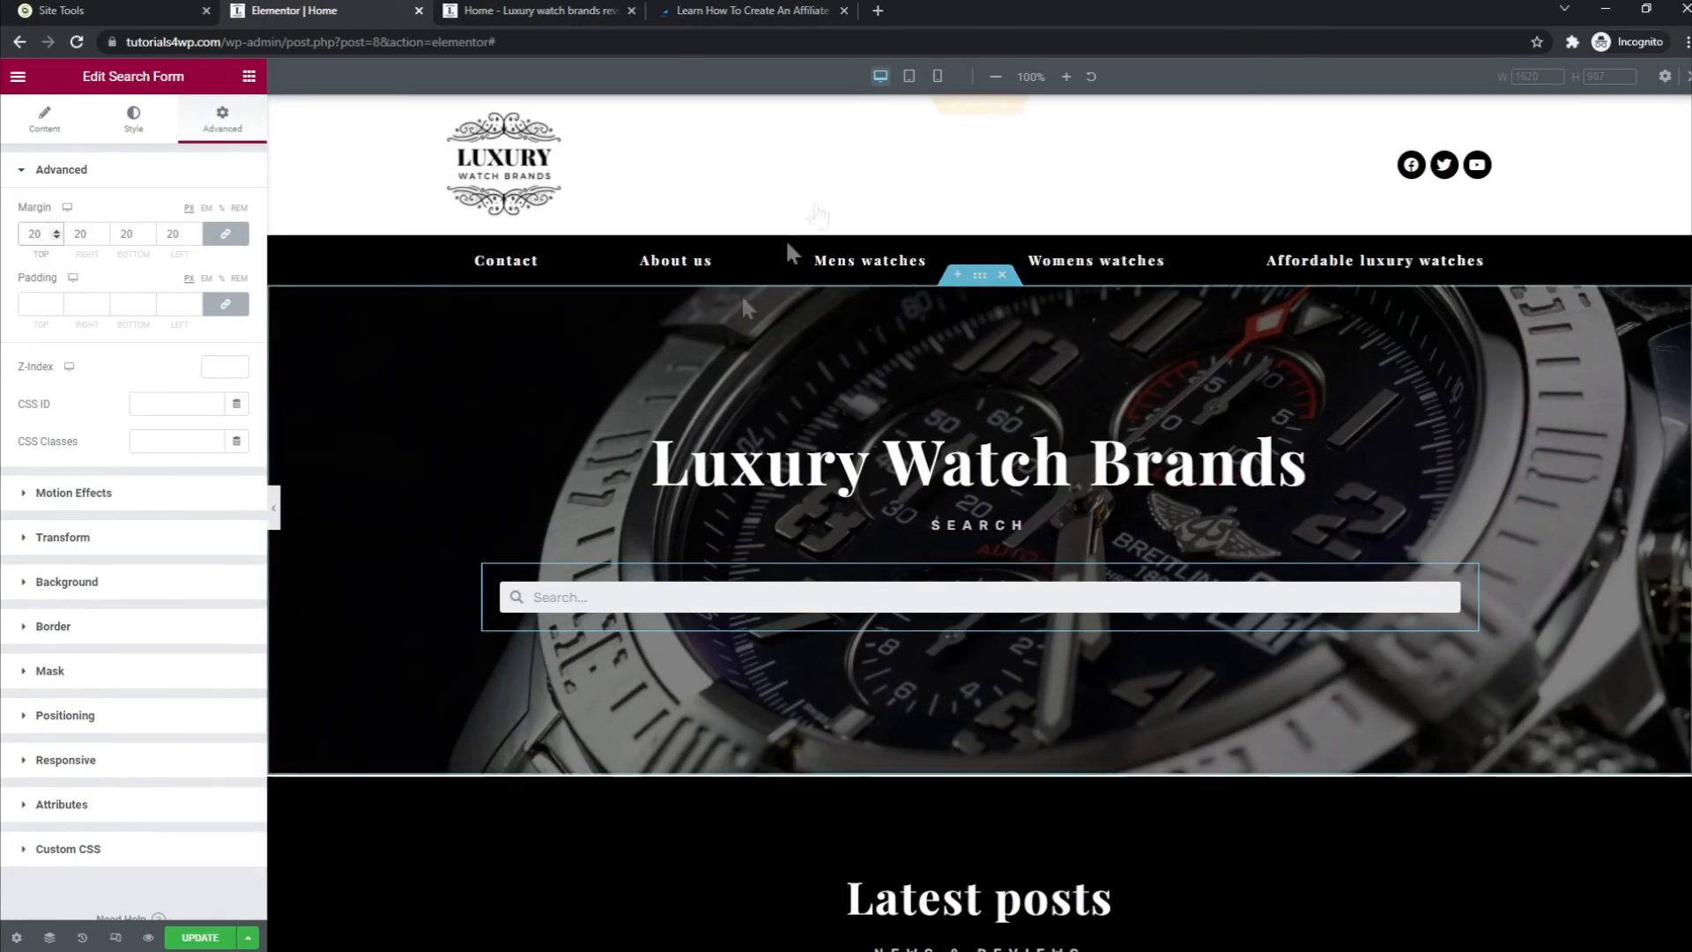
left_click(908, 76)
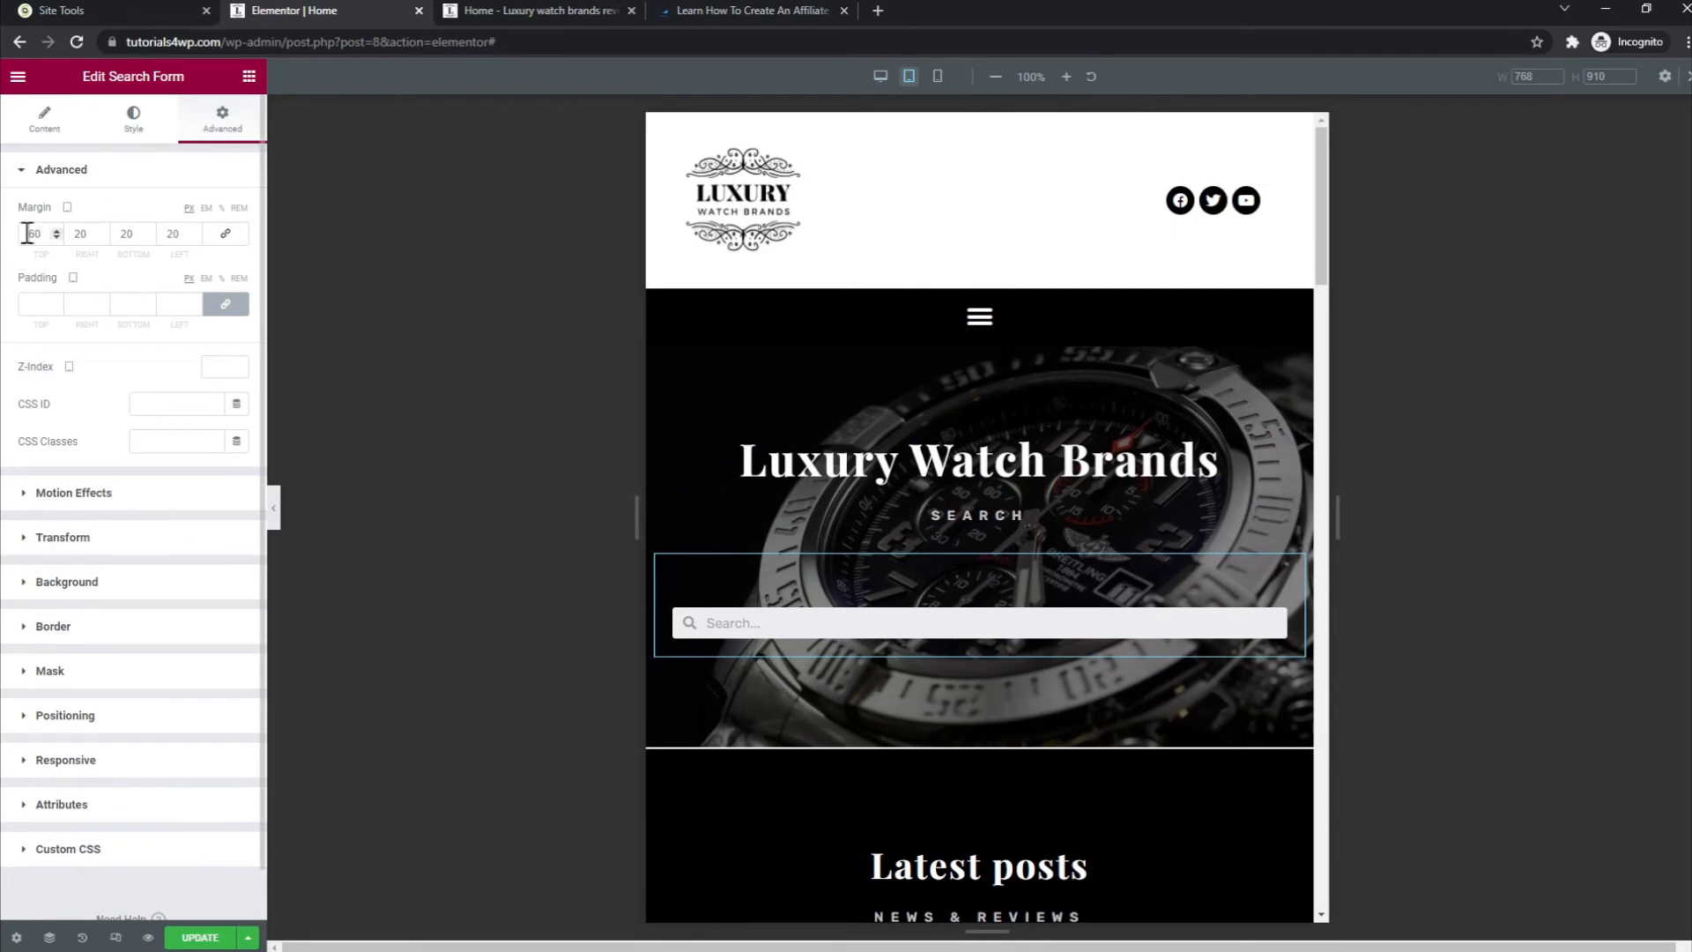
left_click_drag(37, 231, 8, 248)
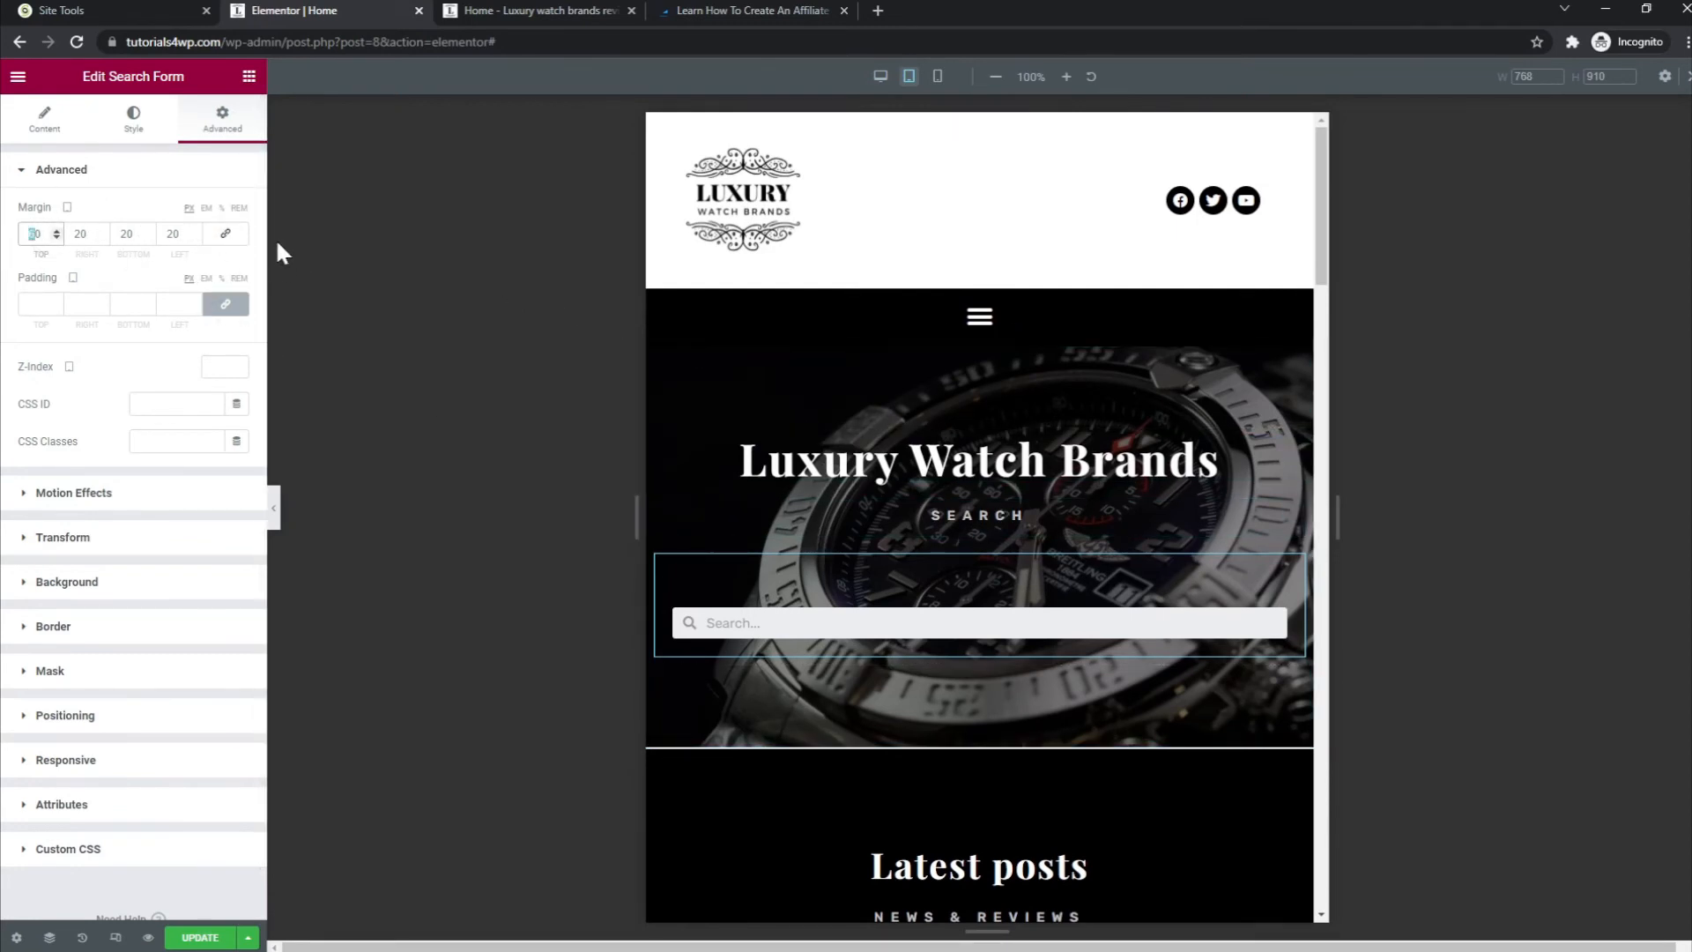
left_click(226, 234)
left_click_drag(45, 233, 7, 218)
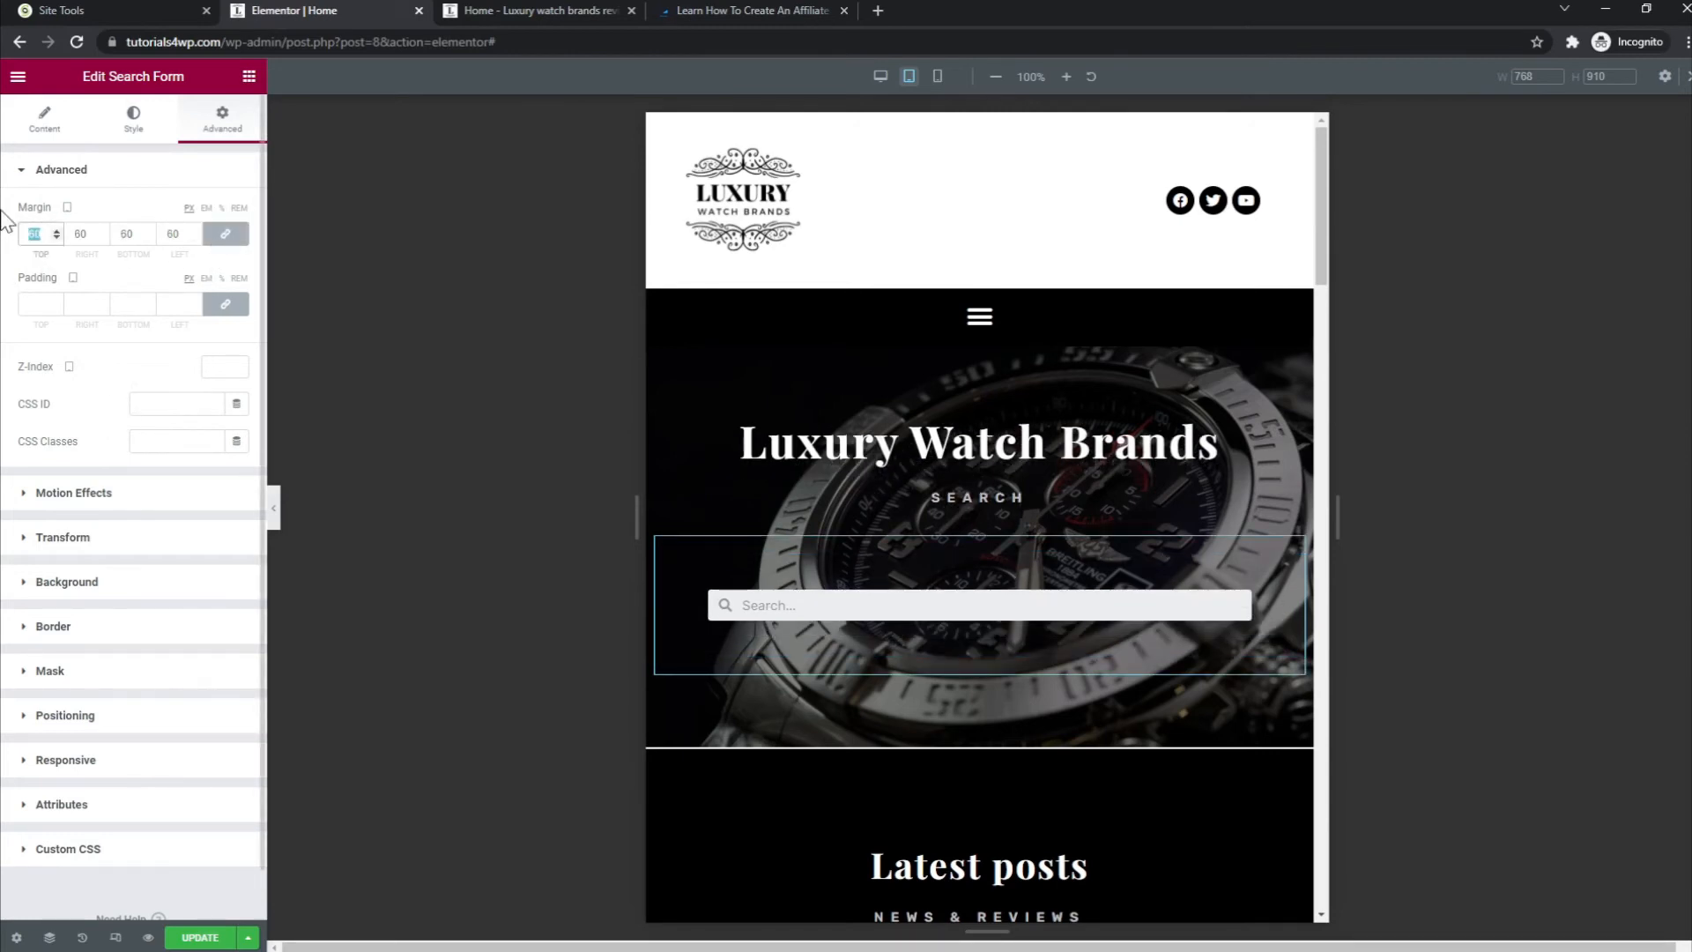
type("20")
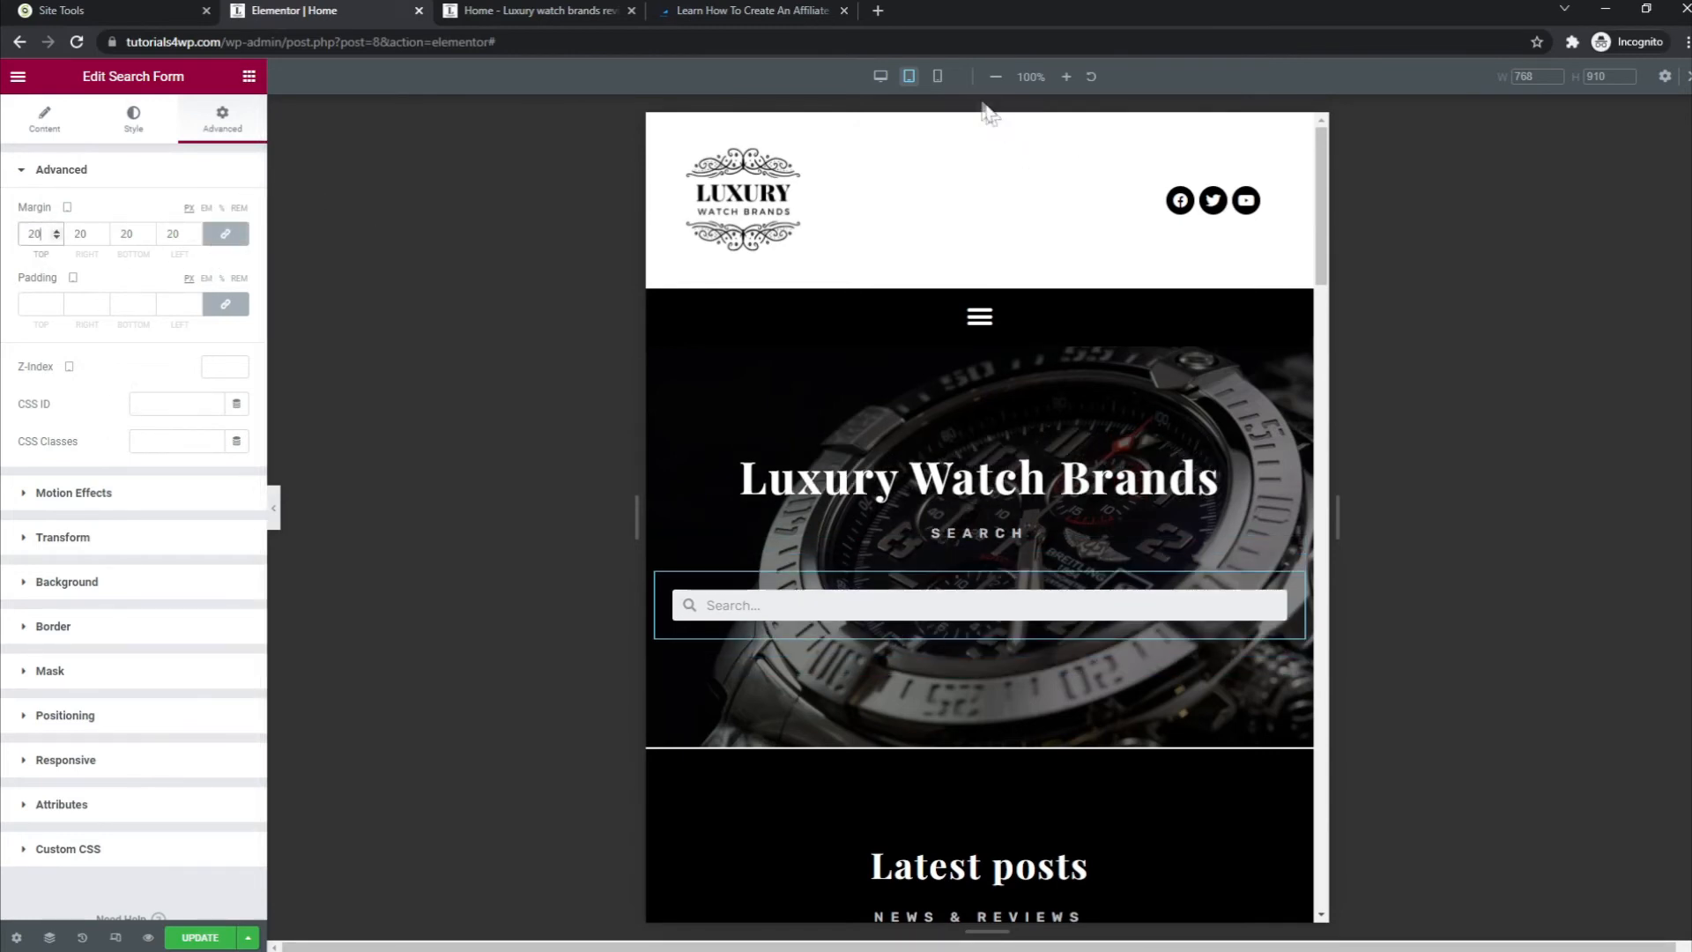
Step: Check the mobile preview, update the page, and return to the desktop view with the widget list open
left_click(938, 76)
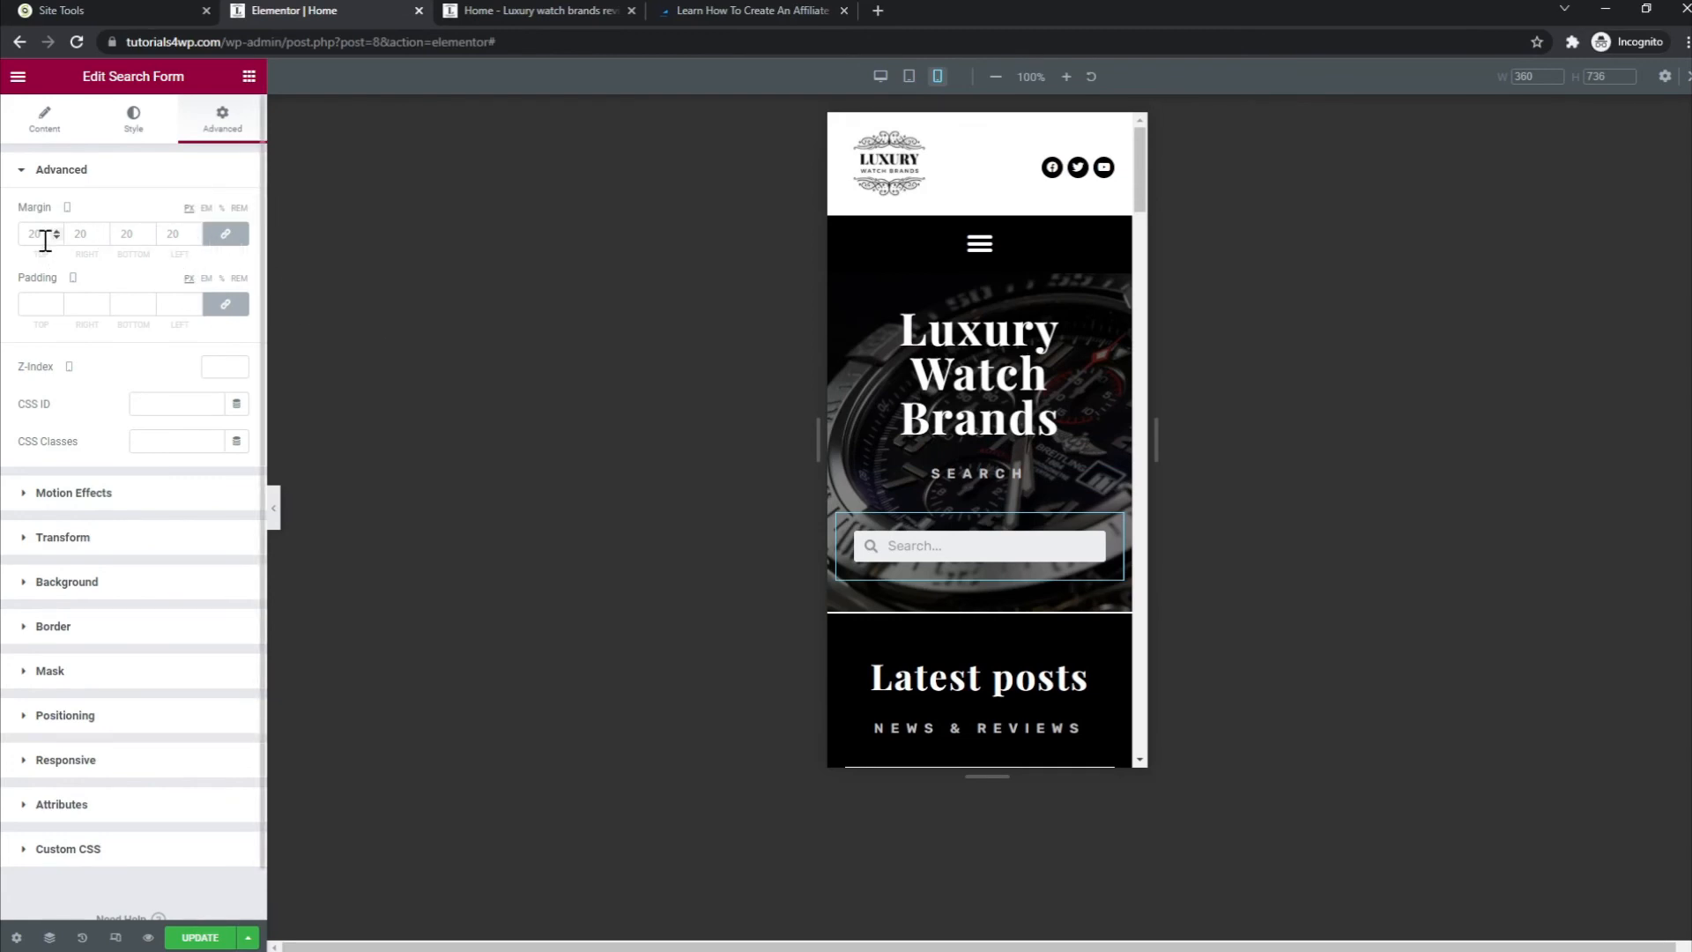
left_click(201, 937)
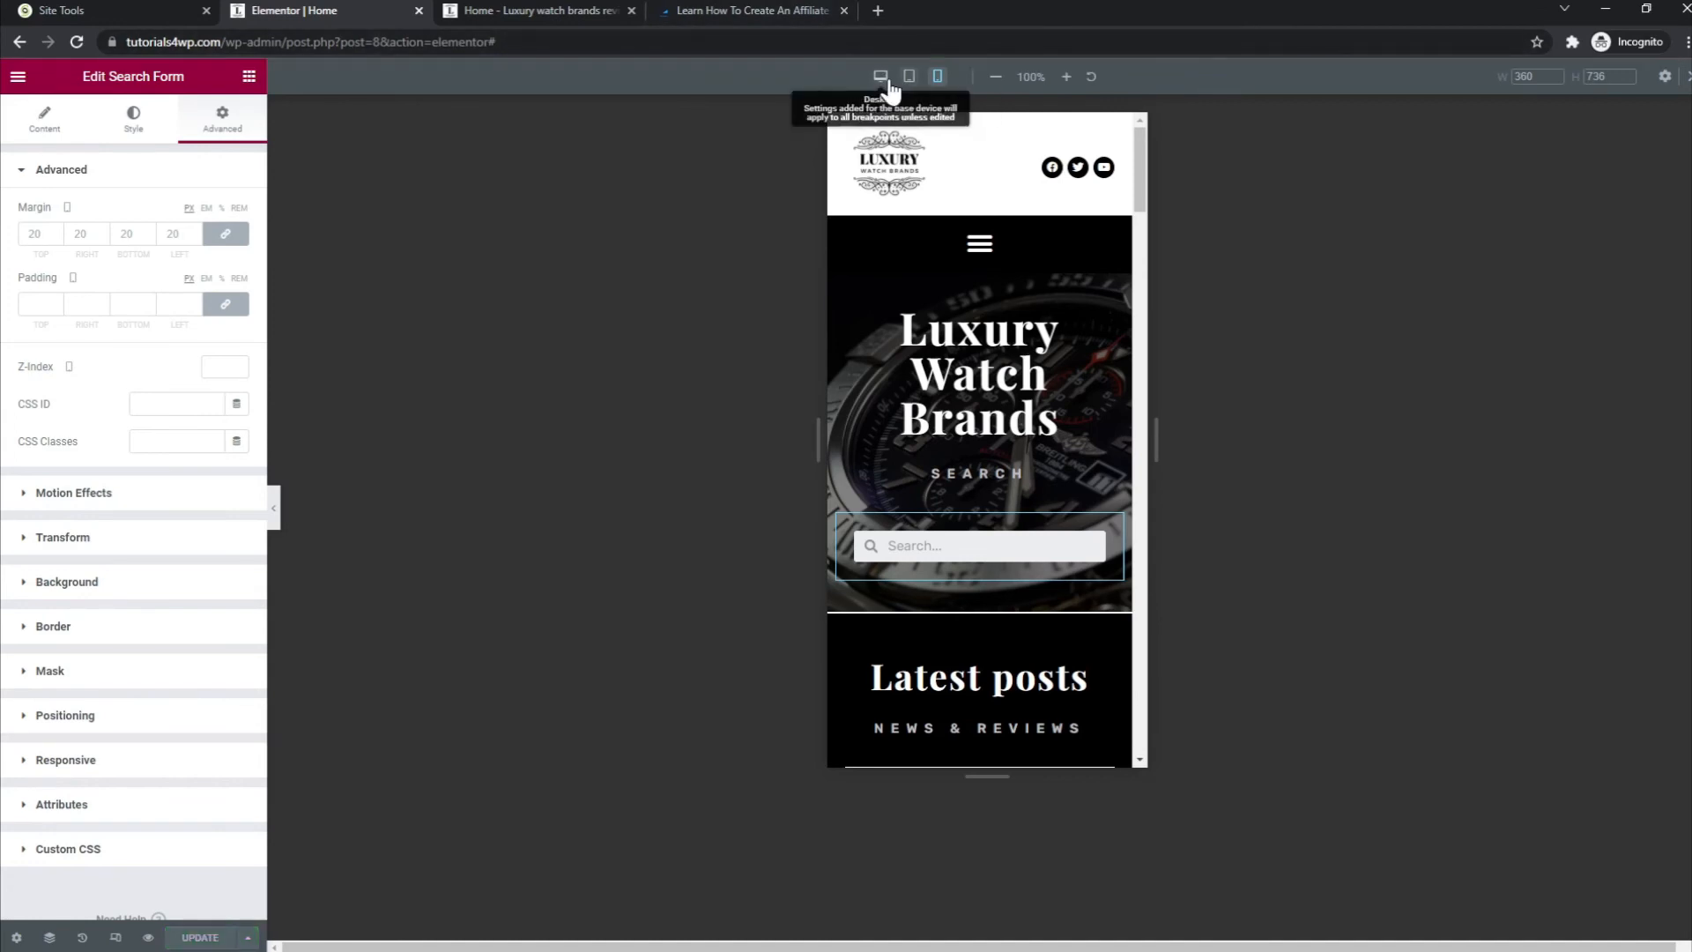
left_click(882, 77)
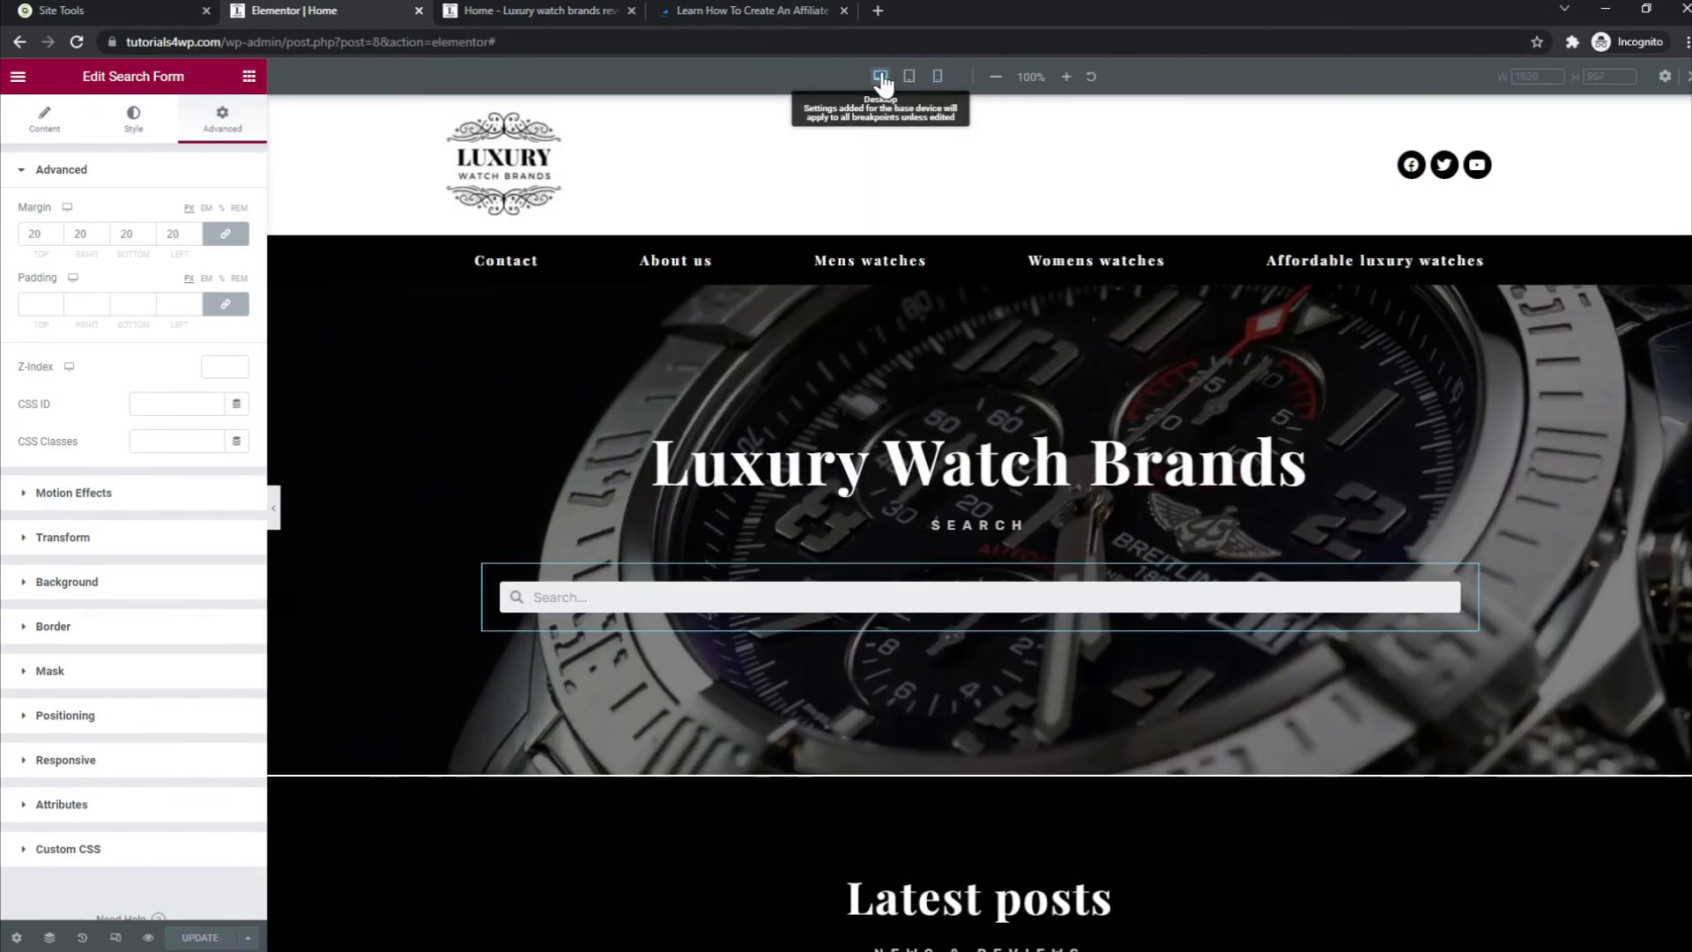
left_click(249, 78)
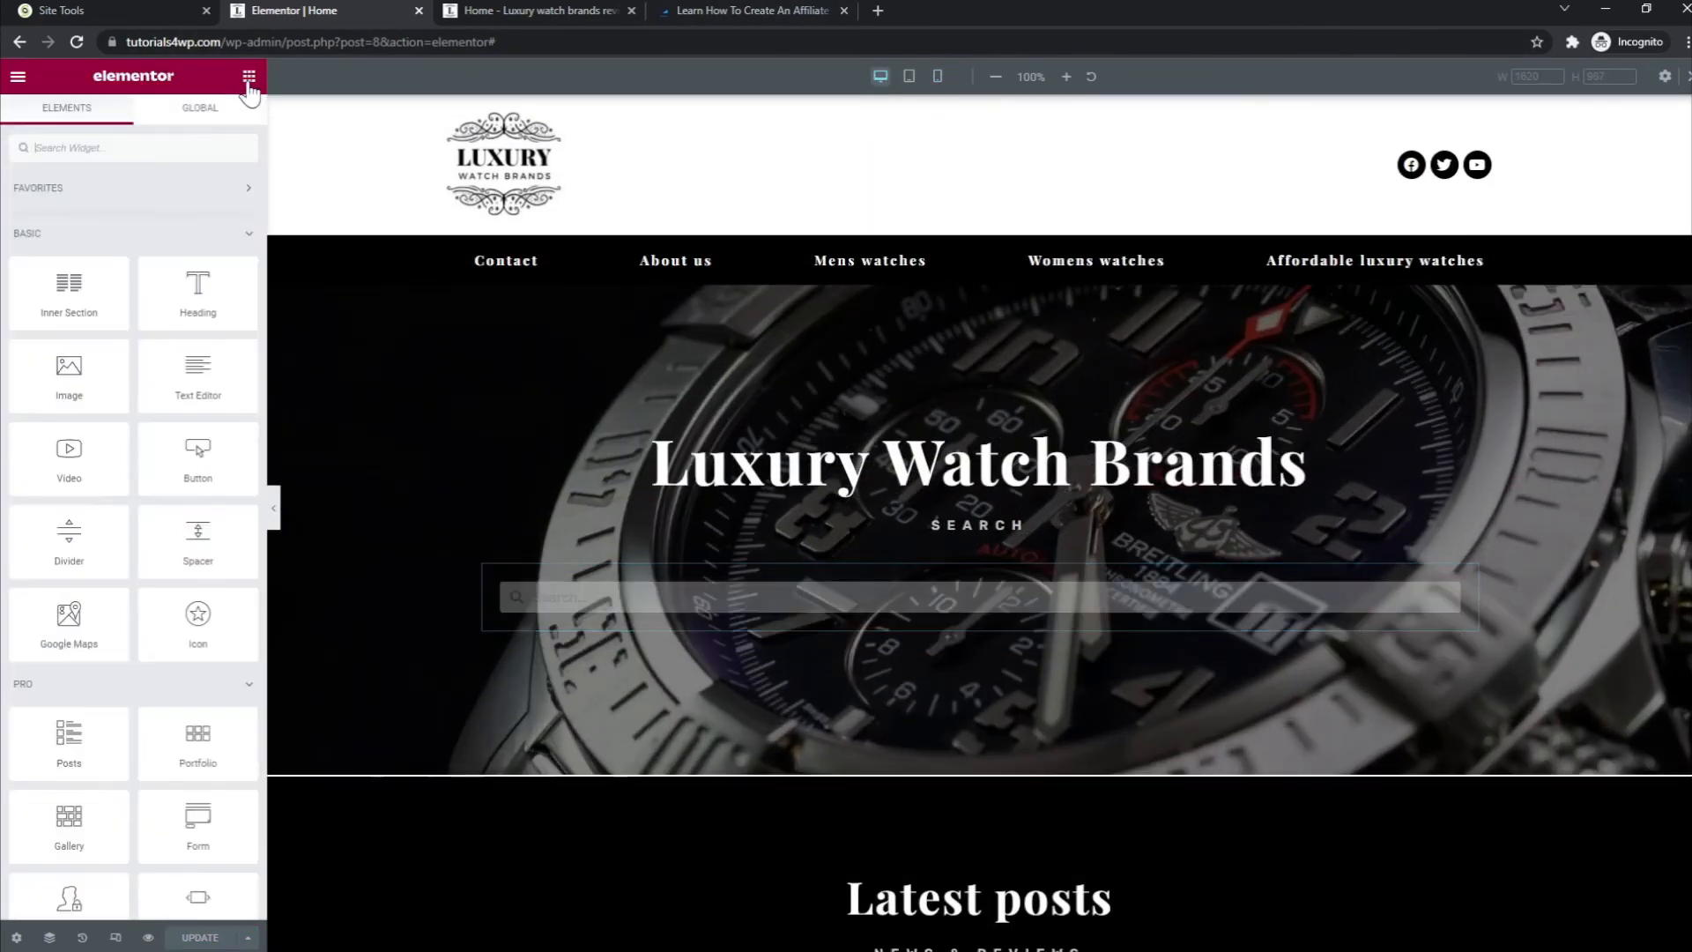